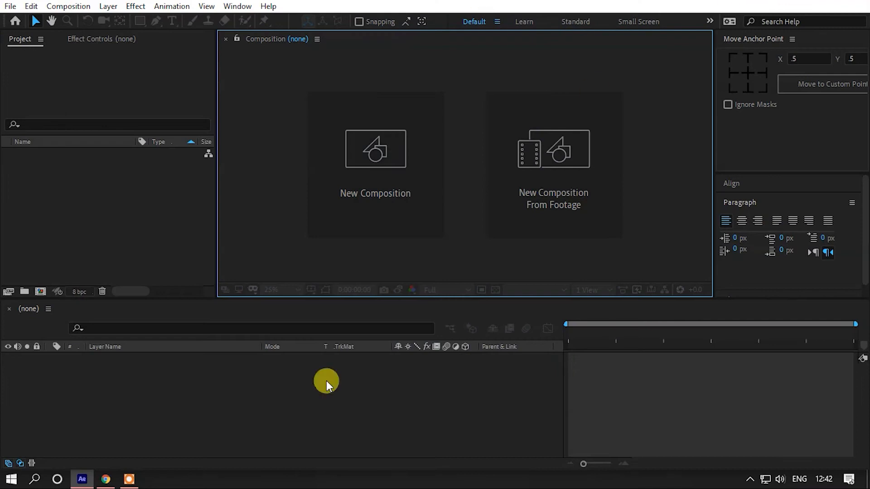
# Create a composition named Holo with the HDTV 1080 29.97 preset and enlarge the composition viewer's height slightly
pyautogui.click(128, 181)
pyautogui.rightClick(127, 181)
pyautogui.click(157, 186)
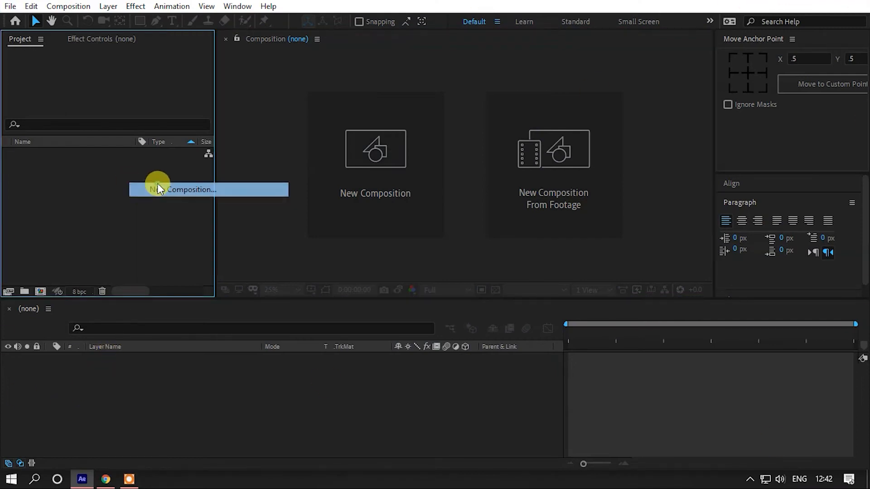
pyautogui.press('BackSpace')
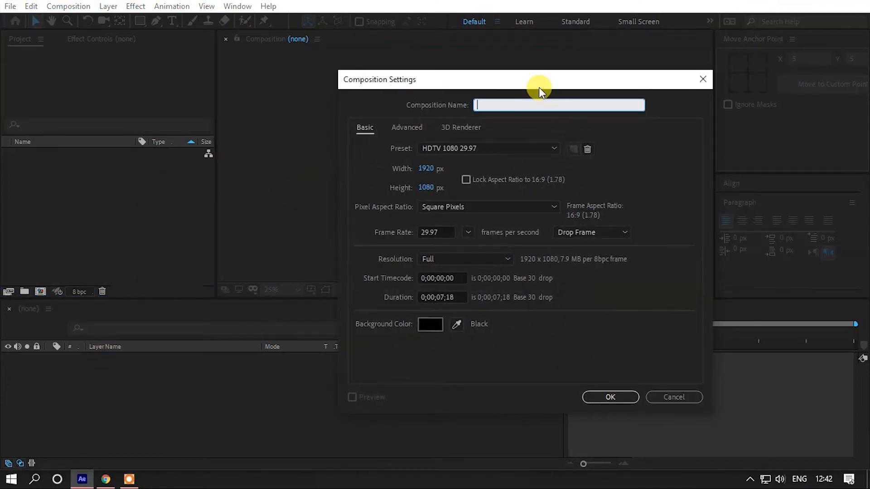
pyautogui.write('Holo')
pyautogui.press('Return')
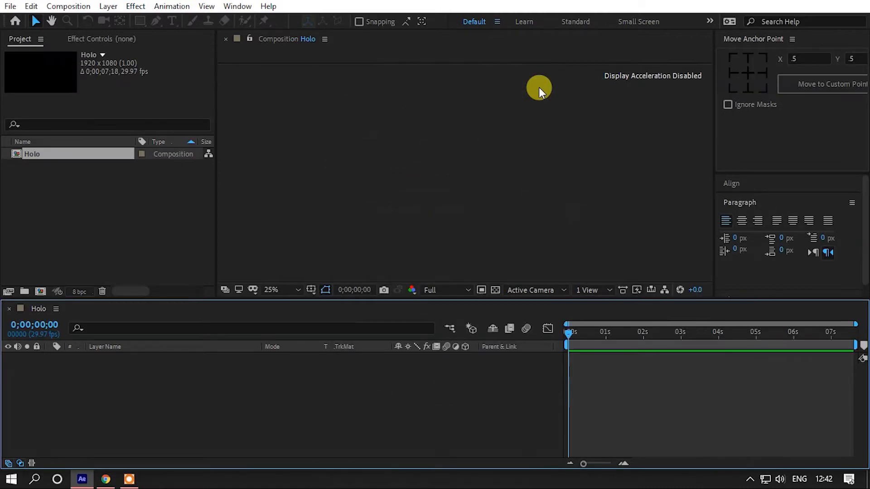
pyautogui.click(163, 199)
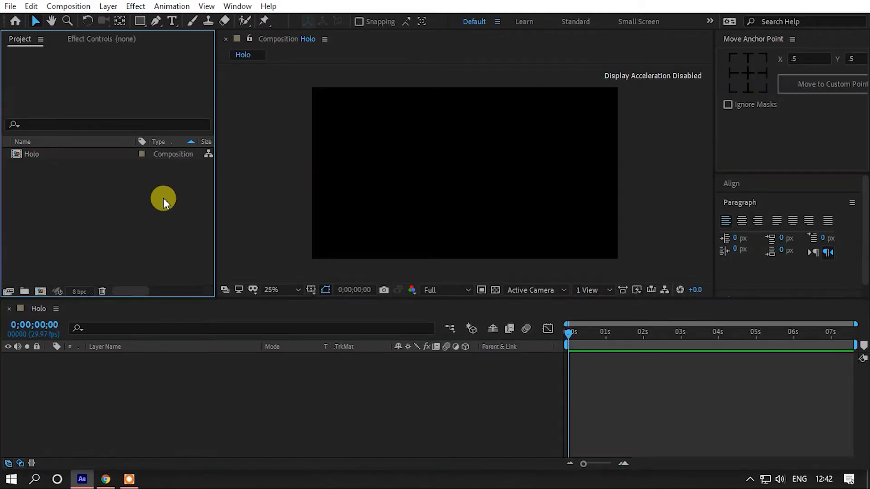
pyautogui.moveTo(278, 300); pyautogui.dragTo(271, 319)
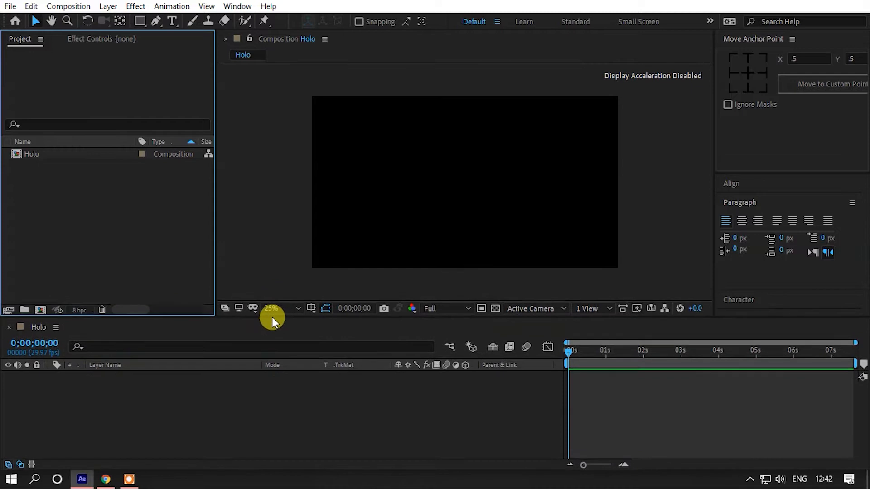
# Set up the Ellipse tool with no fill and a 40 px stroke
pyautogui.click(139, 23)
pyautogui.moveTo(139, 27); pyautogui.dragTo(183, 50)
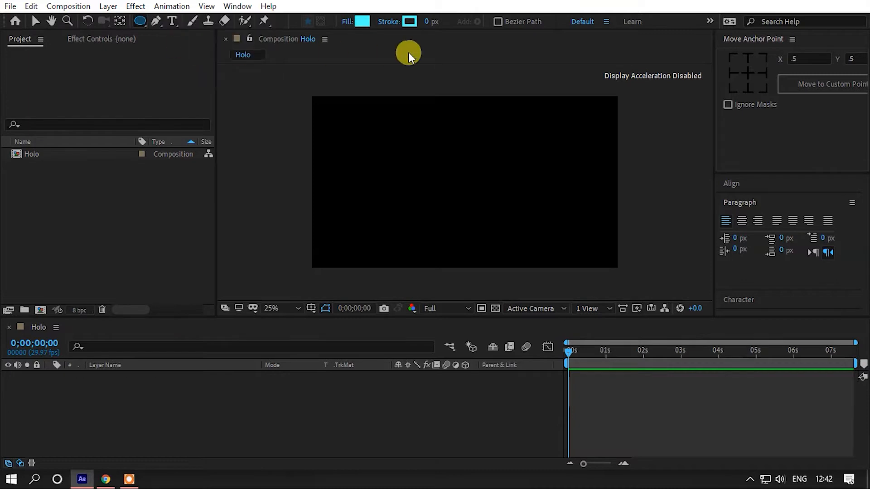
pyautogui.click(346, 22)
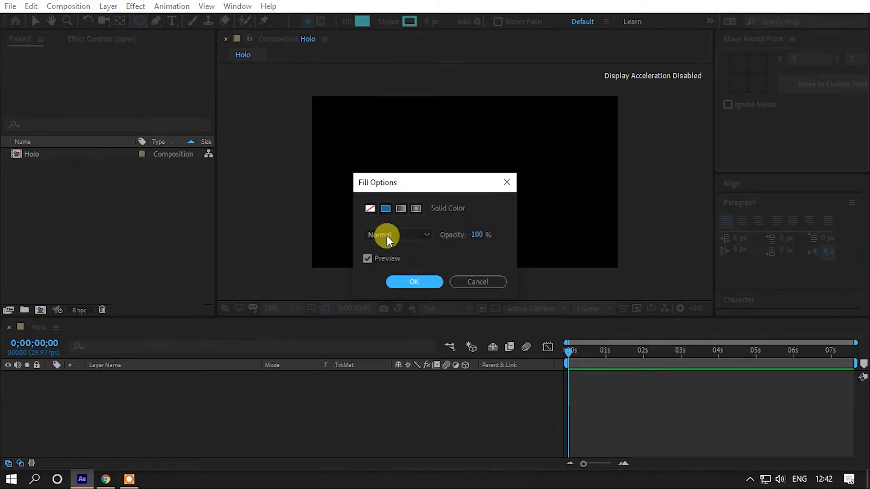
pyautogui.click(370, 209)
pyautogui.press('Return')
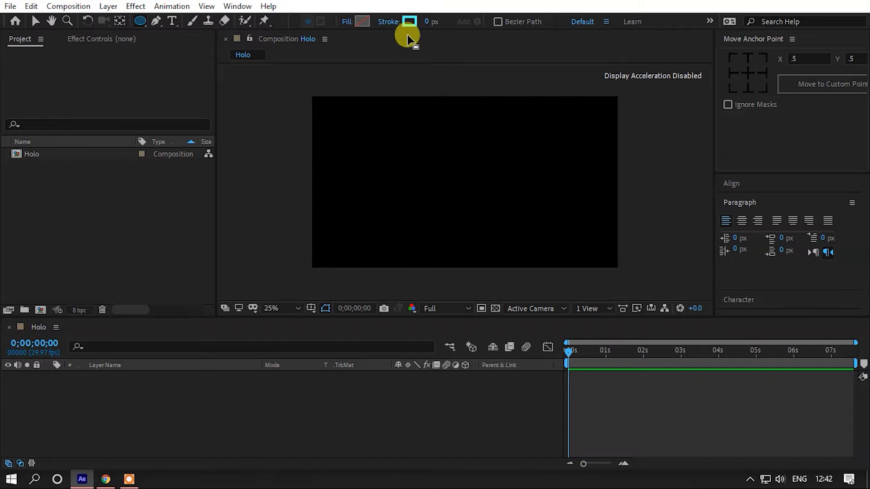
pyautogui.click(433, 22)
pyautogui.write('40')
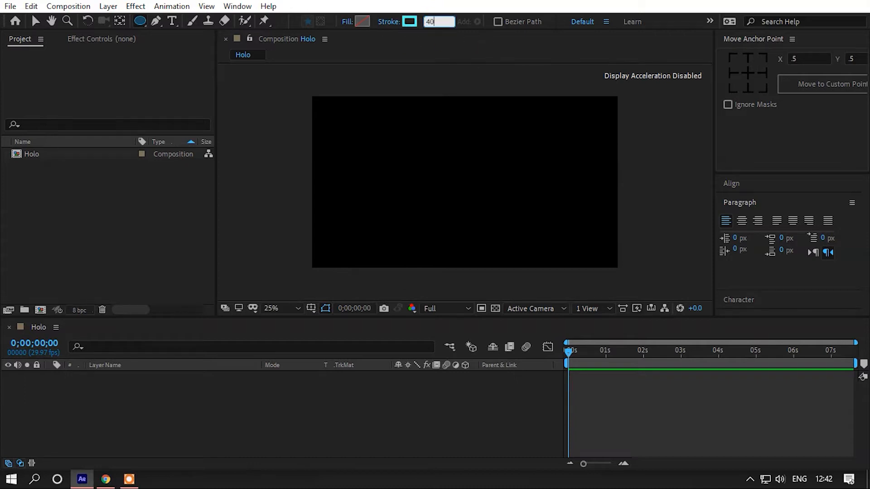
pyautogui.press('Return')
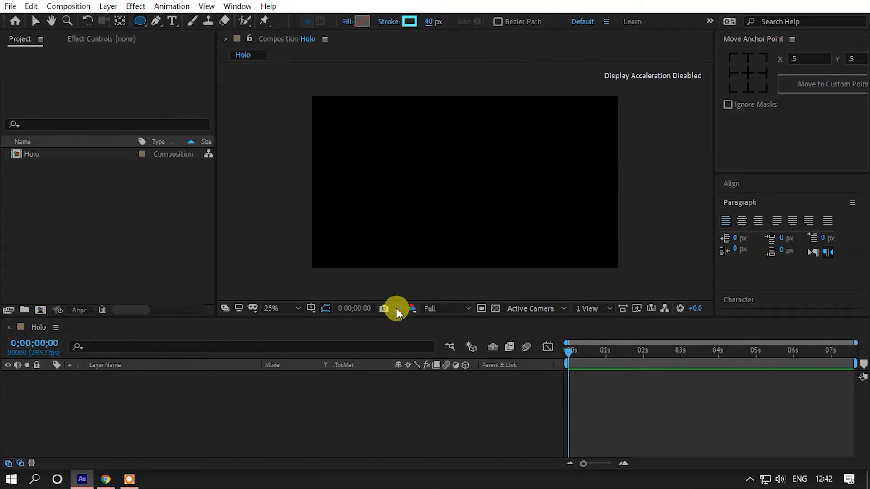
# Show the Title/Action Safe guides and draw a circle outline centred on the composition
pyautogui.click(311, 308)
pyautogui.click(343, 325)
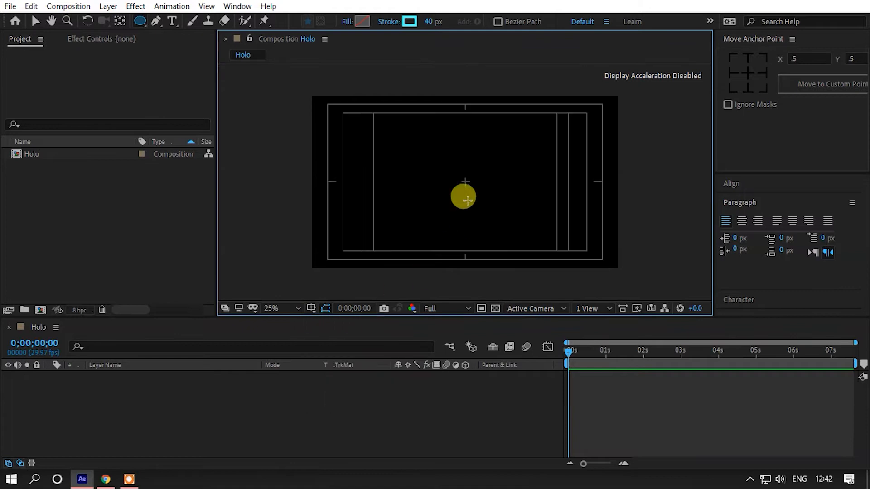
pyautogui.scroll(3, 466, 181)
pyautogui.scroll(-2, 466, 181)
pyautogui.moveTo(465, 181)
pyautogui.mouseDown()
pyautogui.moveTo(534, 219)
pyautogui.moveTo(524, 213)
pyautogui.moveTo(554, 220)
pyautogui.mouseUp()
pyautogui.scroll(-2, 473, 192)
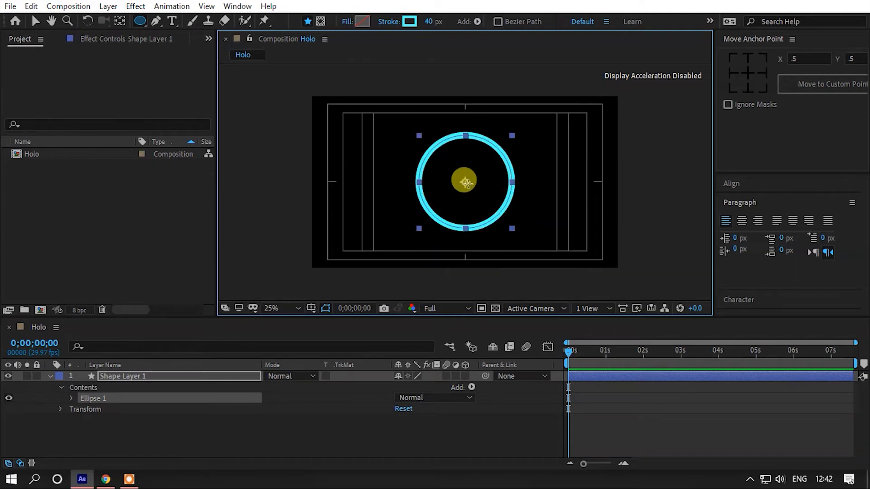
pyautogui.press('v')
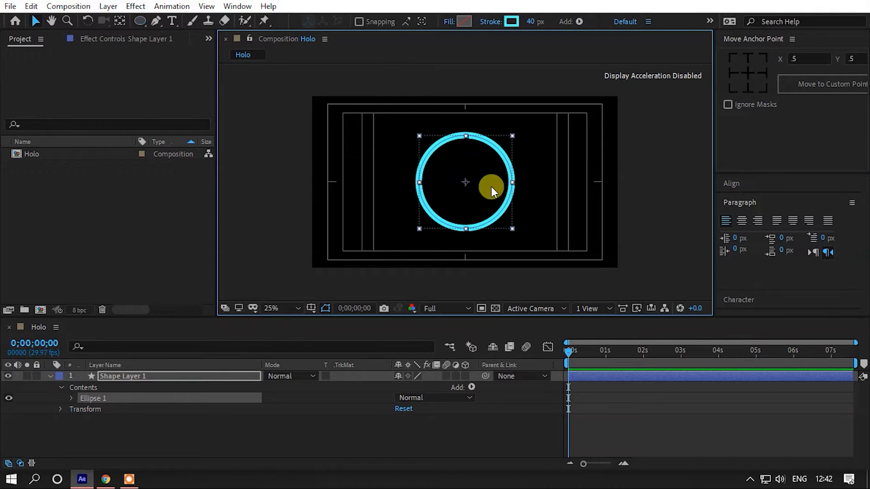
# Set the ellipse path's size to 649 by 649 and its stroke width to 55 px
pyautogui.click(72, 398)
pyautogui.click(100, 409)
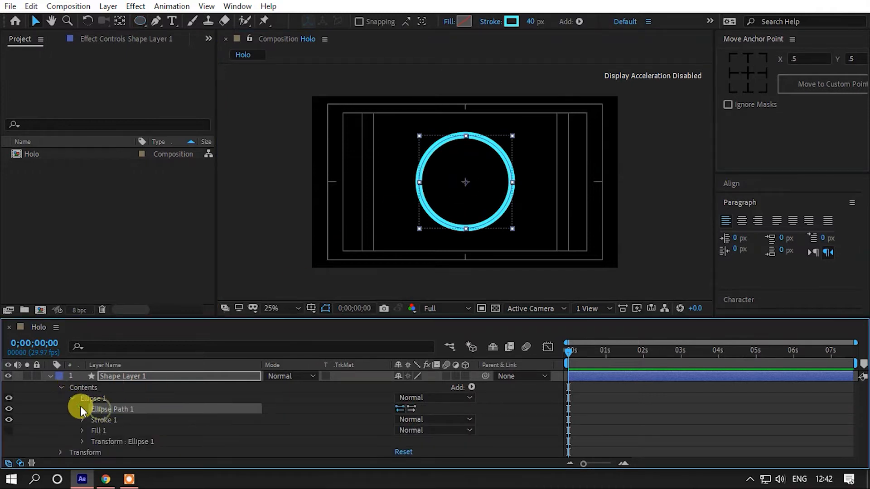
pyautogui.click(81, 409)
pyautogui.moveTo(408, 418); pyautogui.dragTo(444, 409)
pyautogui.click(530, 21)
pyautogui.write('55')
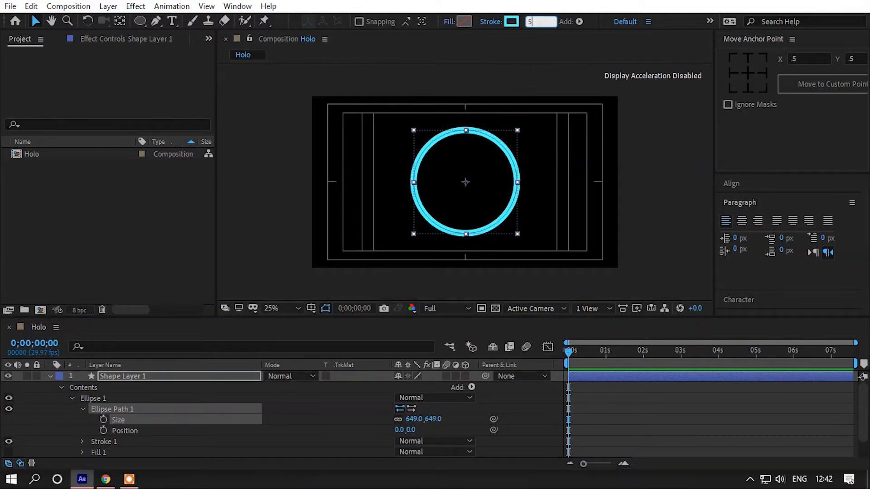
pyautogui.press('Return')
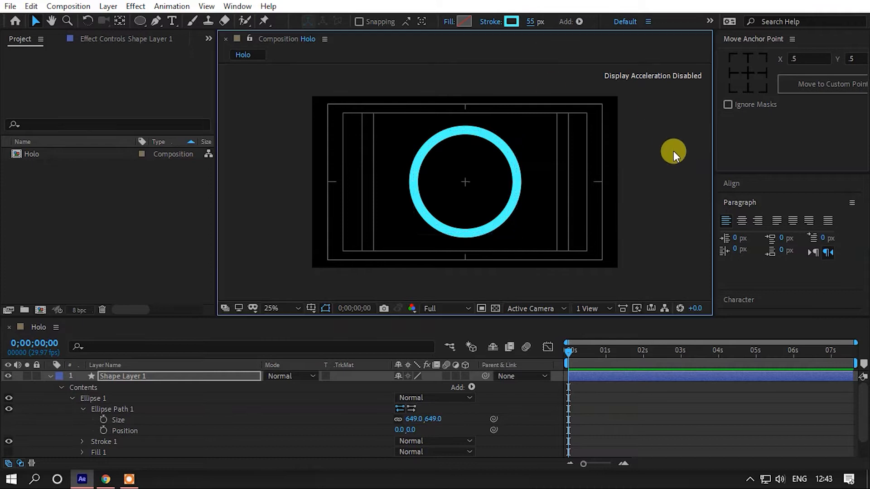
pyautogui.click(673, 150)
# Add a dash to the circle's stroke and set the Dash value to 400
pyautogui.click(72, 399)
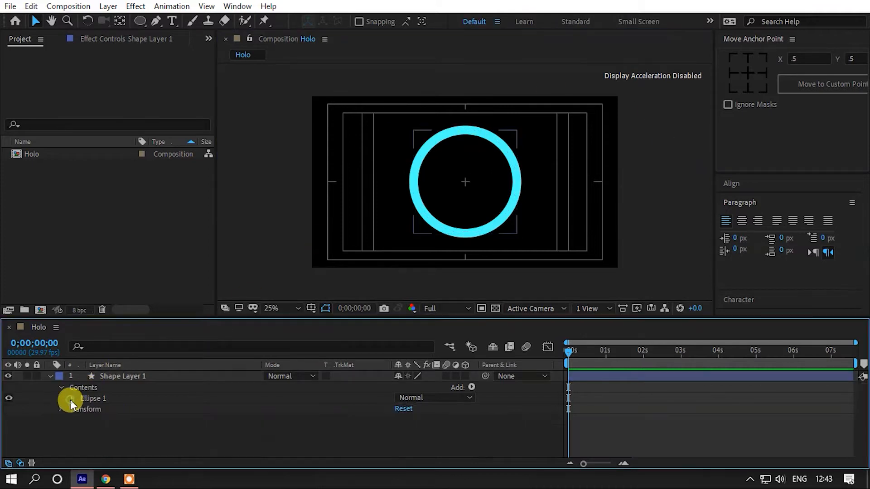
pyautogui.click(71, 399)
pyautogui.click(80, 399)
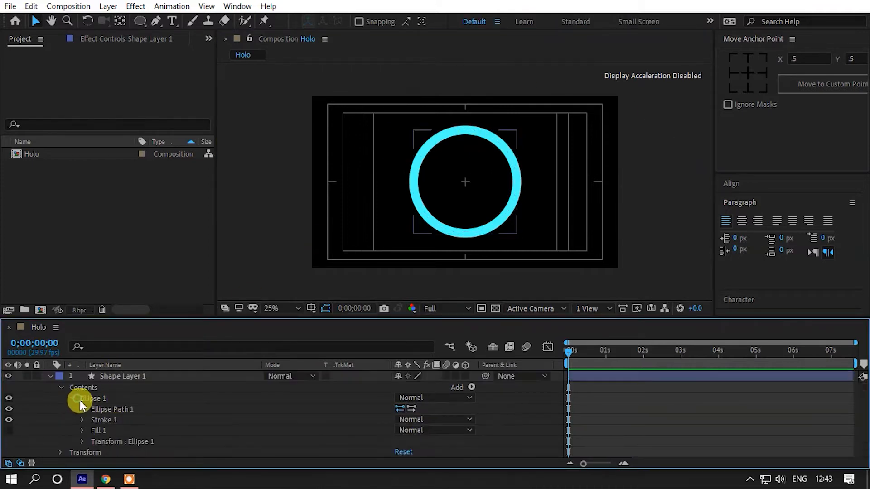
pyautogui.click(95, 420)
pyautogui.click(81, 420)
pyautogui.scroll(-4, 88, 424)
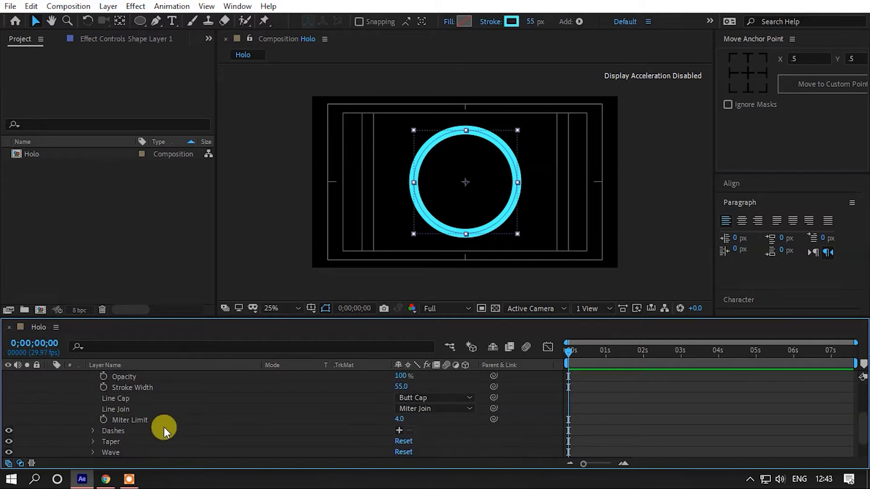
pyautogui.click(93, 430)
pyautogui.scroll(-2, 404, 418)
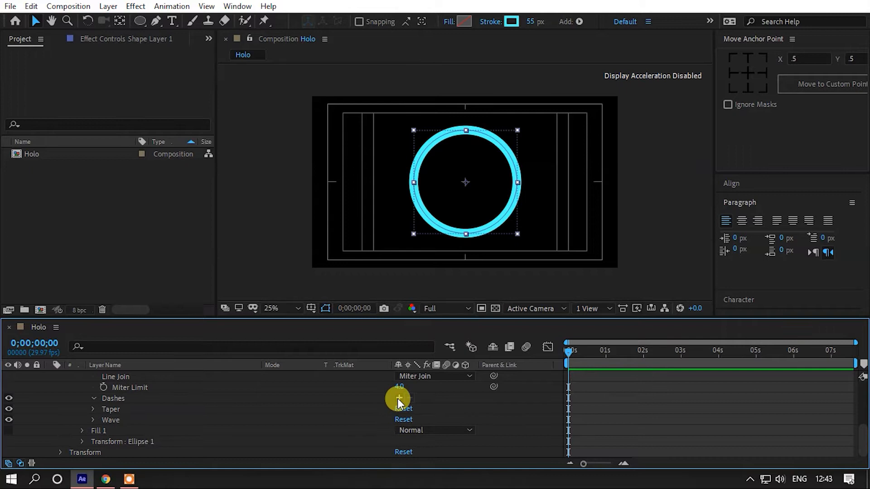
pyautogui.click(399, 398)
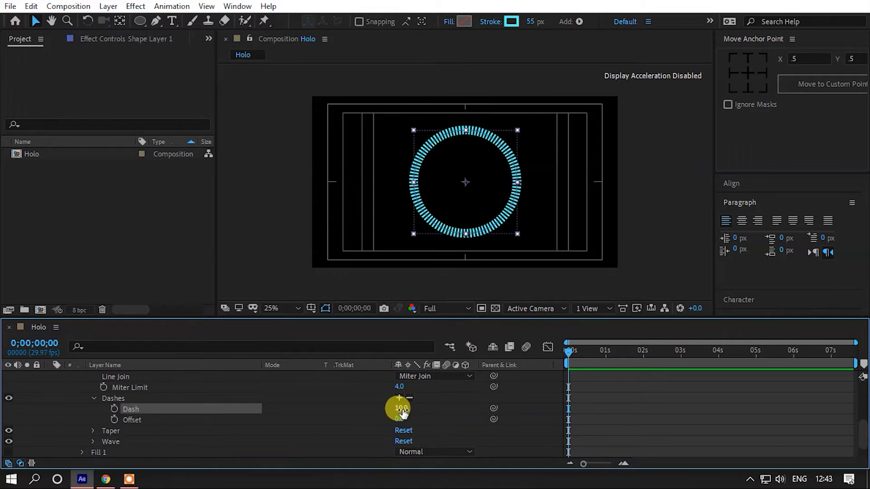
pyautogui.click(398, 409)
pyautogui.write('400')
pyautogui.click(360, 451)
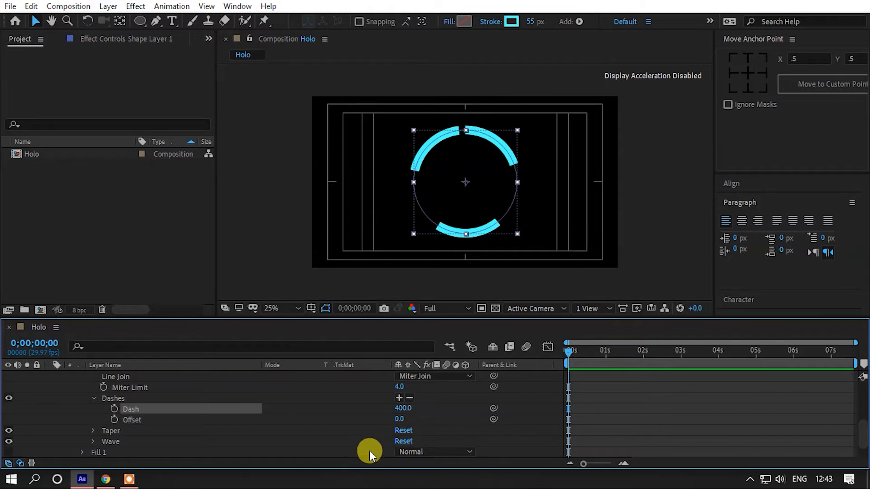
# Add a gap to the circle's stroke dashes, set it to 100 and collapse the layer's properties
pyautogui.click(399, 398)
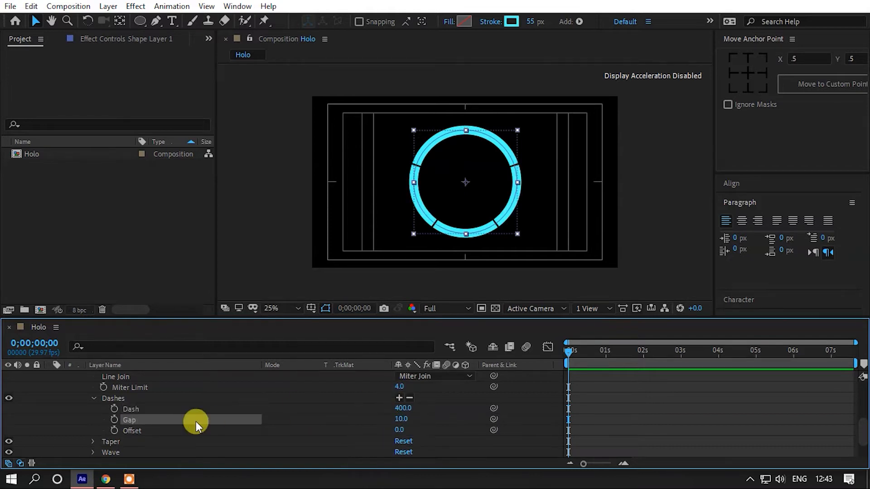
pyautogui.click(401, 419)
pyautogui.write('1')
pyautogui.click(356, 430)
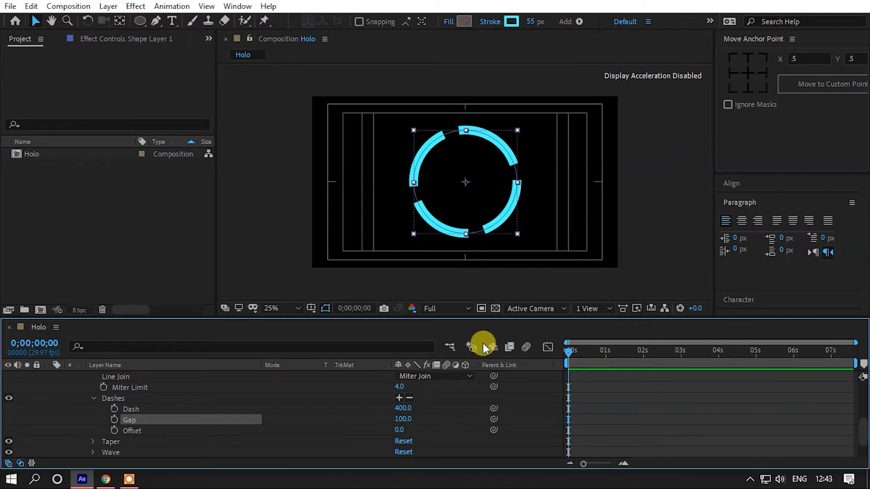
pyautogui.click(333, 412)
pyautogui.click(436, 409)
pyautogui.scroll(4, 133, 405)
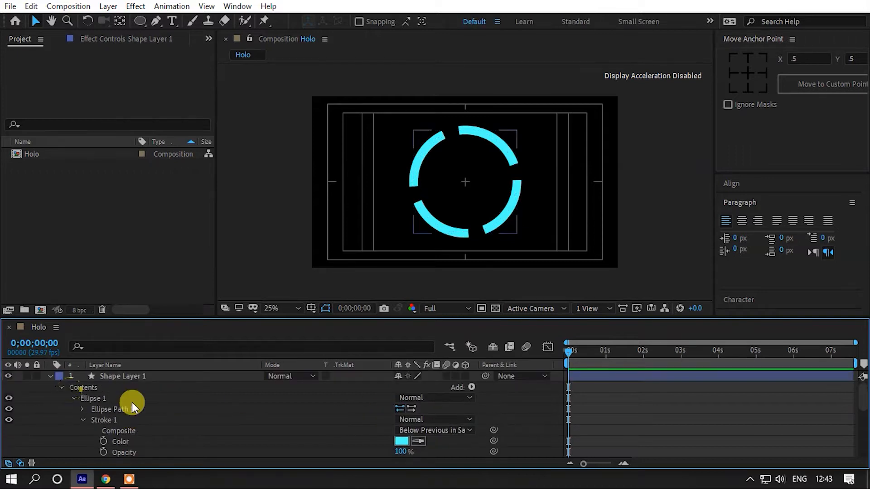
pyautogui.click(49, 377)
# Hide the Title/Action Safe guides in the composition viewer
pyautogui.click(469, 144)
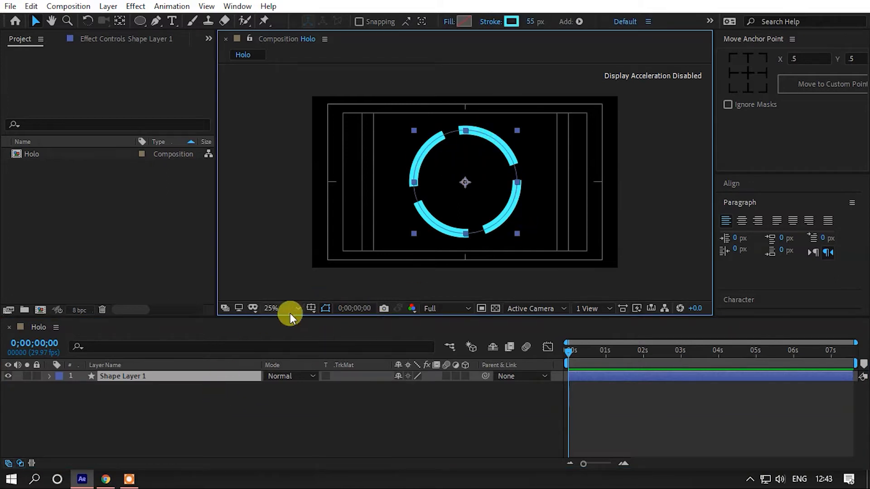
pyautogui.click(311, 309)
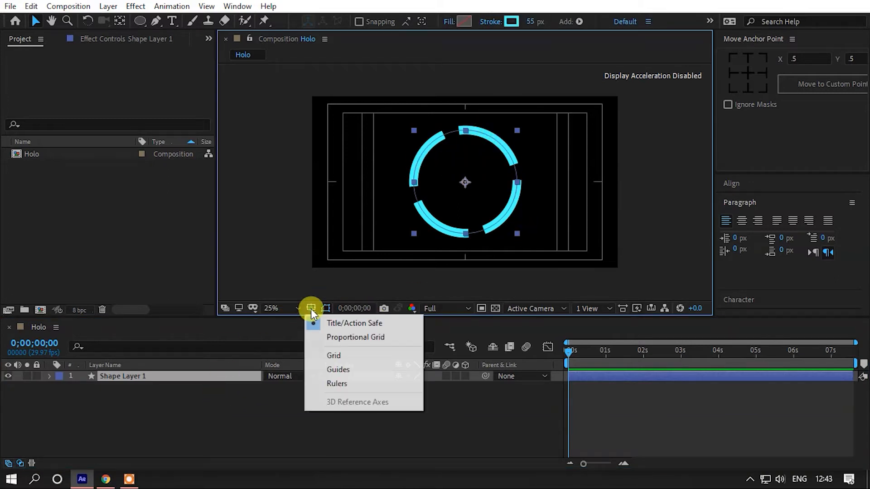
pyautogui.click(348, 329)
# Rename the circle's shape layer as Big Cirle
pyautogui.click(187, 403)
pyautogui.click(124, 380)
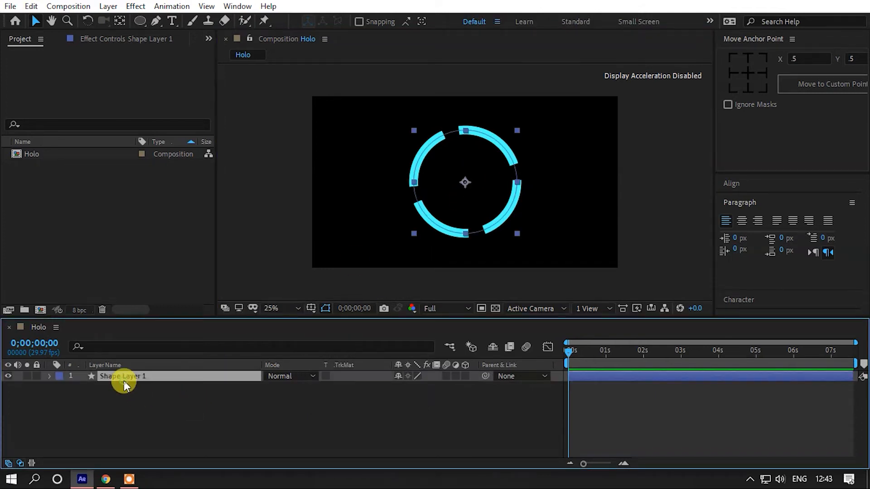
pyautogui.press('Return')
pyautogui.write('Big Cirle')
pyautogui.press('Return')
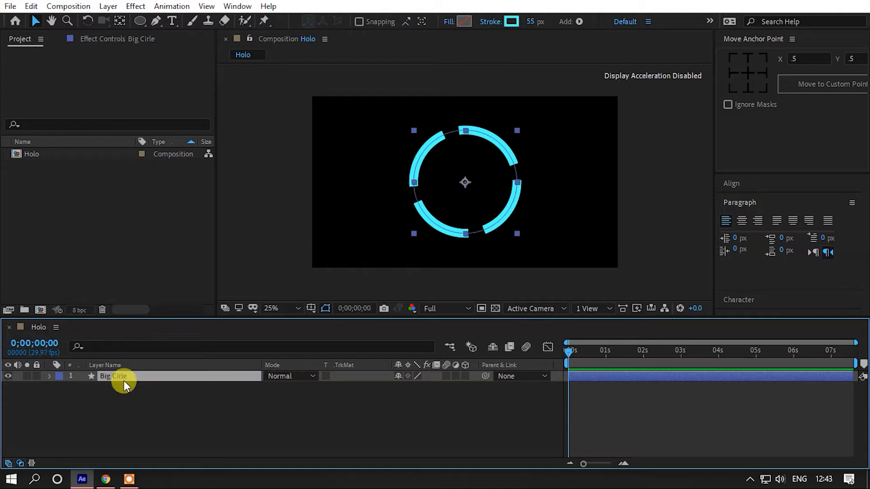
# Duplicate the Big Cirle layer and scale the copy to 61% to form an inner ring
pyautogui.click(77, 389)
pyautogui.click(128, 376)
pyautogui.hotkey('ctrl', 'd')
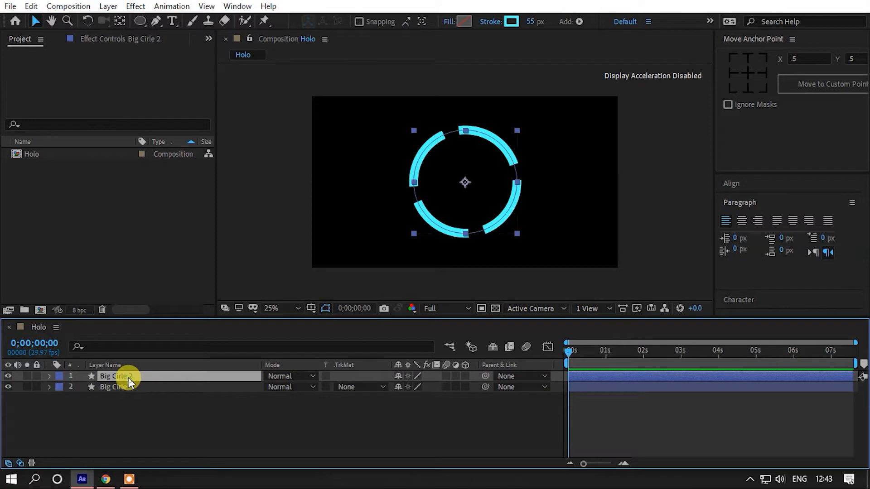
pyautogui.press('s')
pyautogui.moveTo(405, 387); pyautogui.dragTo(388, 385)
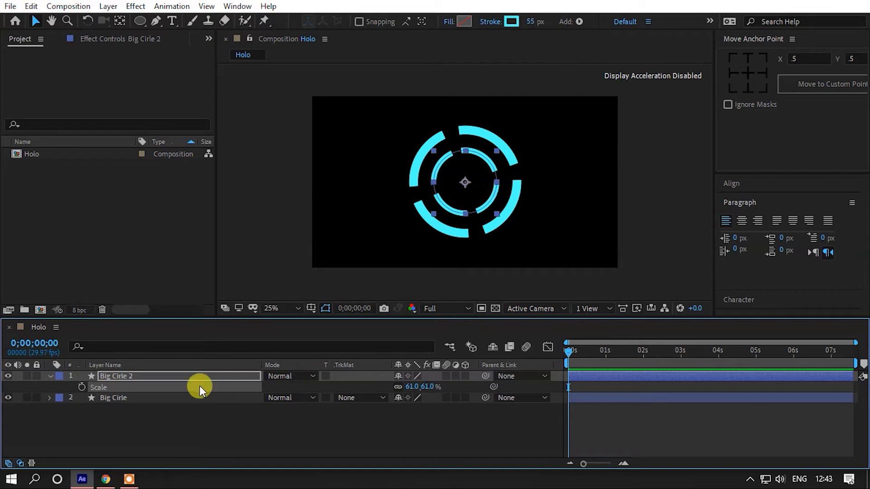
# Add a two-node camera layer with the 50mm preset and activate the Camera tool
pyautogui.rightClick(169, 431)
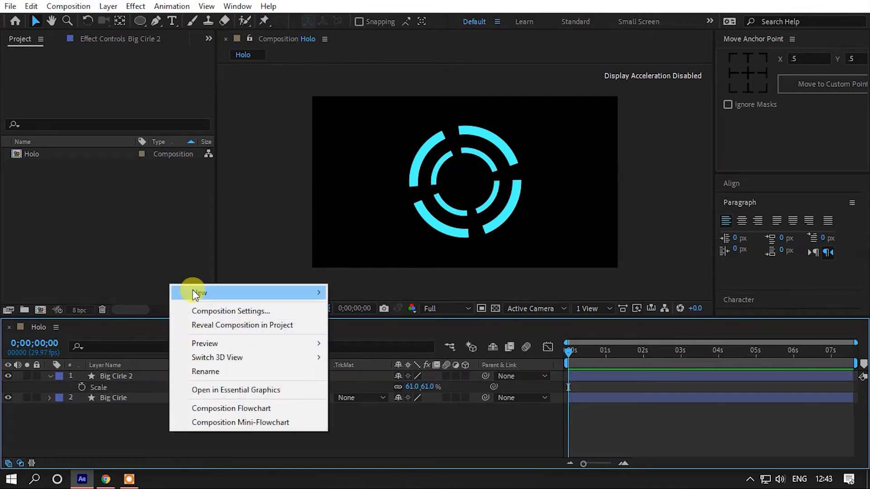
pyautogui.moveTo(192, 290)
pyautogui.click(380, 352)
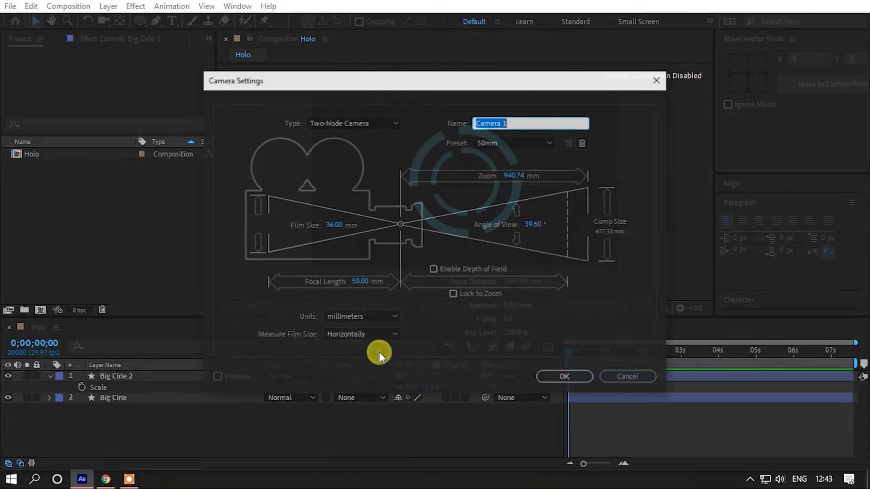
pyautogui.click(563, 378)
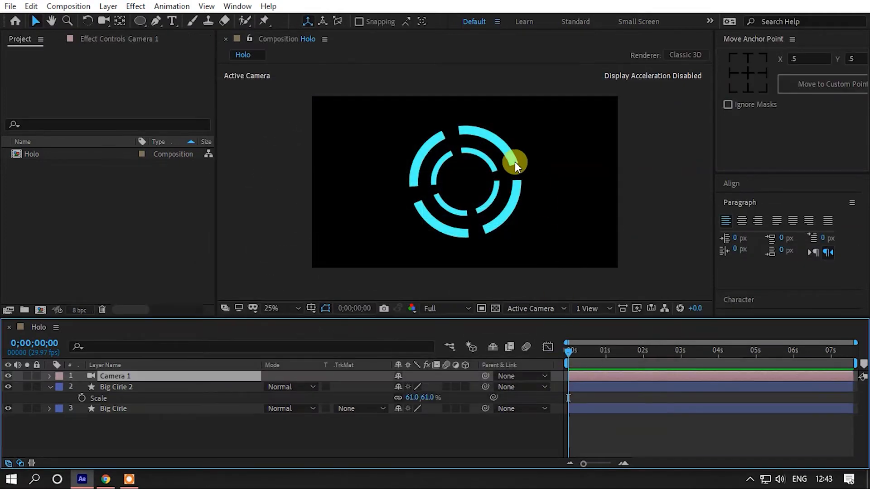
pyautogui.press('c')
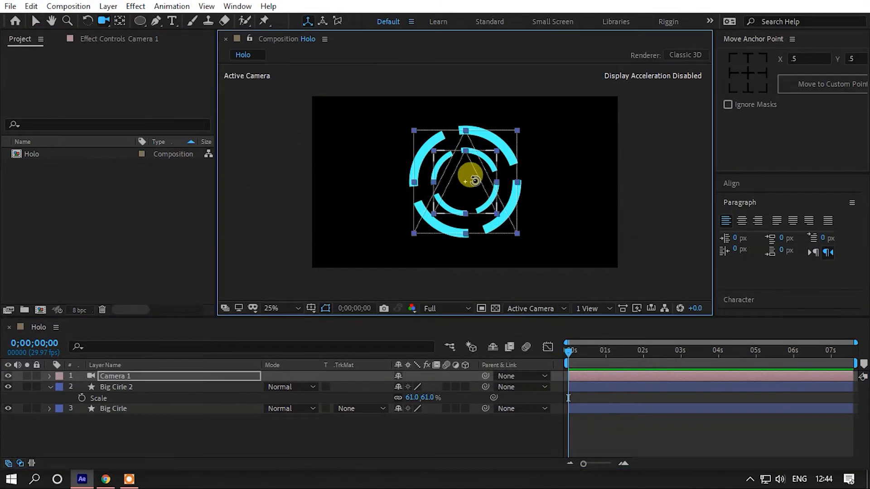
# Turn both circle layers into 3D layers and orbit the camera slightly so the rings are seen tilted
pyautogui.click(100, 388)
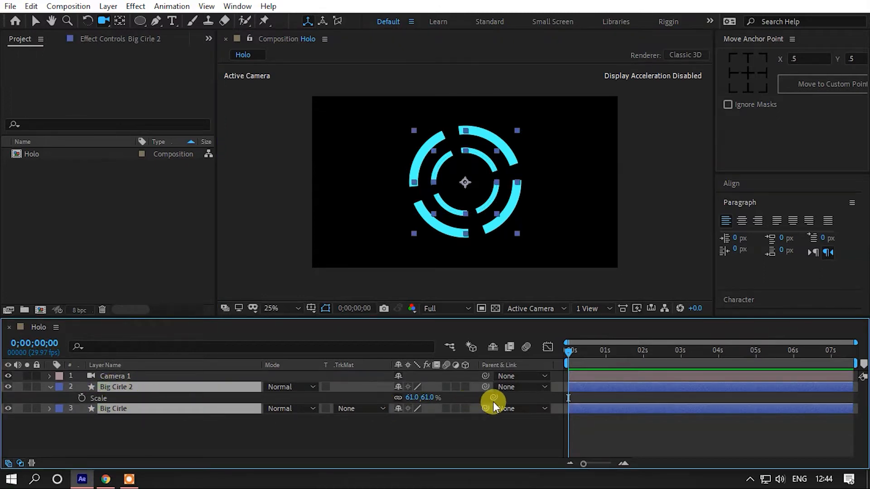
pyautogui.click(465, 387)
pyautogui.click(51, 389)
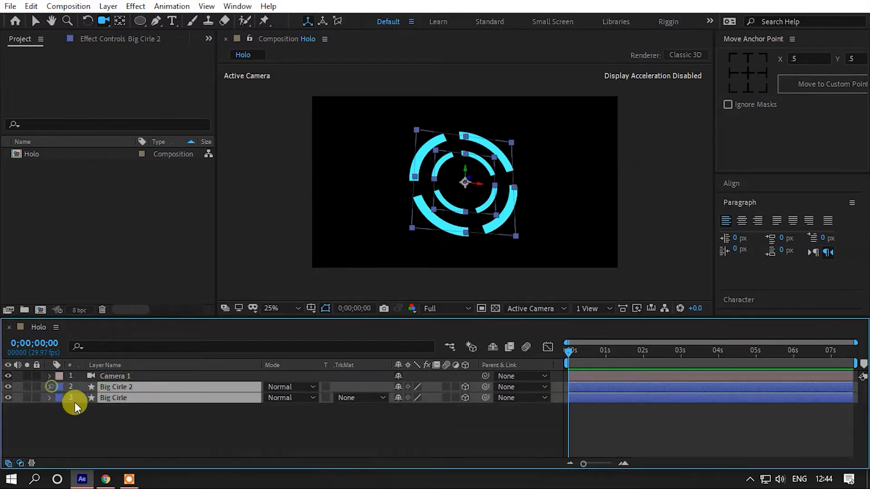
pyautogui.click(141, 420)
pyautogui.press('c')
pyautogui.moveTo(469, 187); pyautogui.dragTo(469, 185)
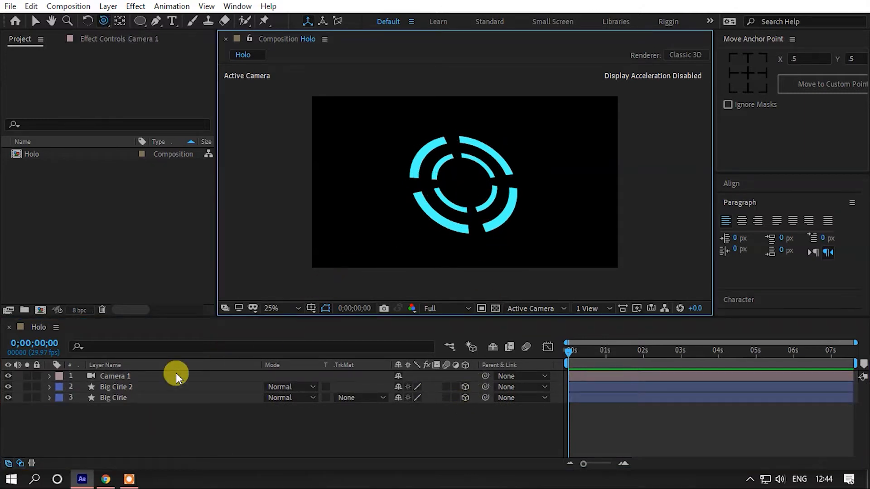
# Rename the Big Cirle 2 layer as Small circle
pyautogui.press('v')
pyautogui.click(132, 388)
pyautogui.press('Return')
pyautogui.write('Sn')
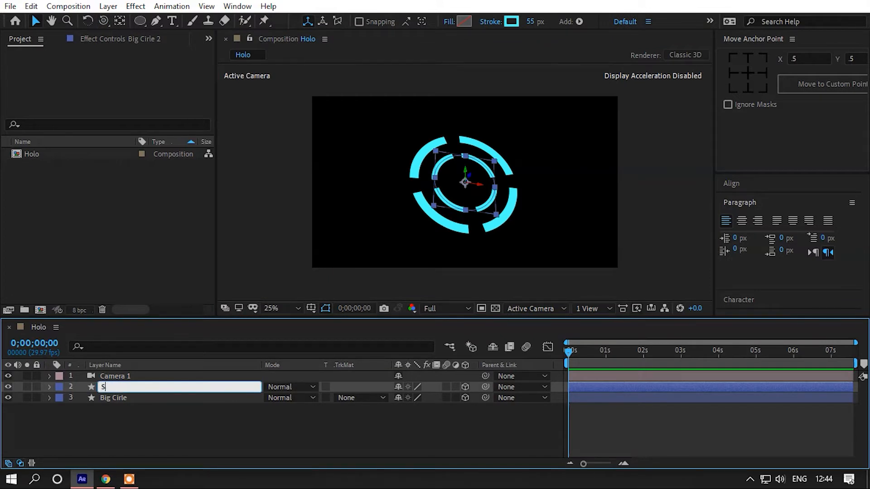
pyautogui.write('all circle')
pyautogui.press('Return')
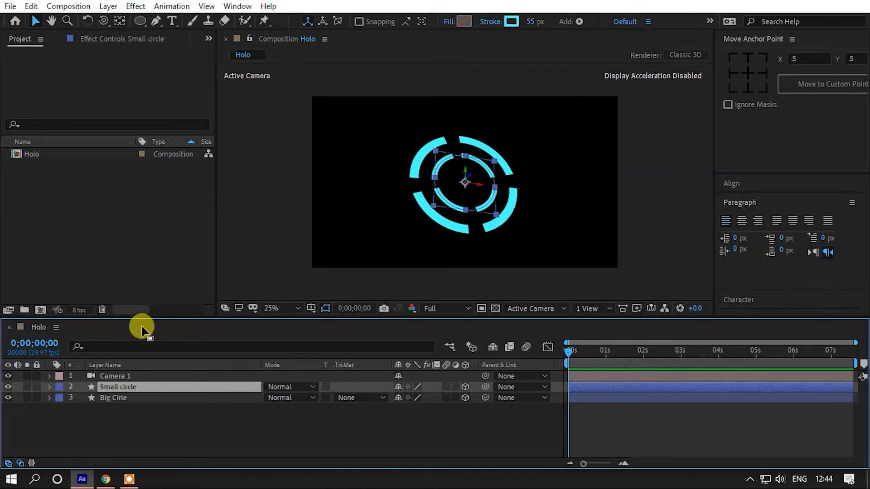
# Move the small circle along its Z axis away from the big ring and set its scale to 52%
pyautogui.moveTo(461, 178); pyautogui.dragTo(479, 190)
pyautogui.click(119, 384)
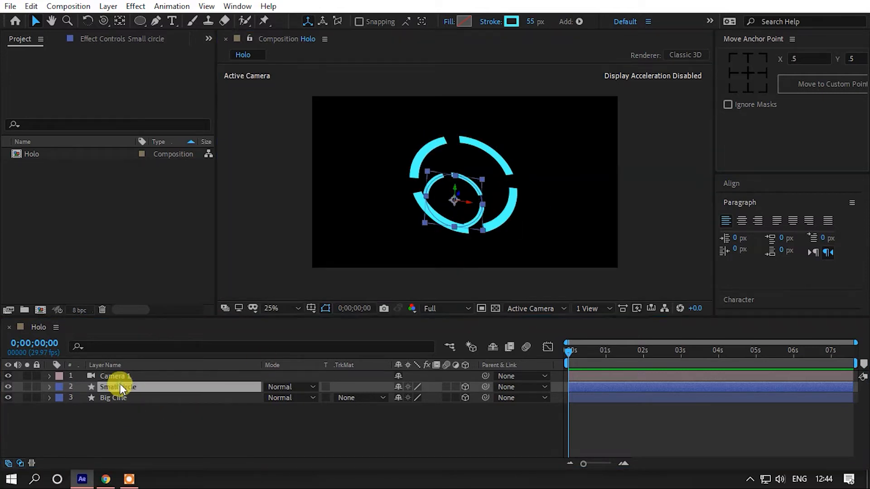
pyautogui.press('s')
pyautogui.click(412, 398)
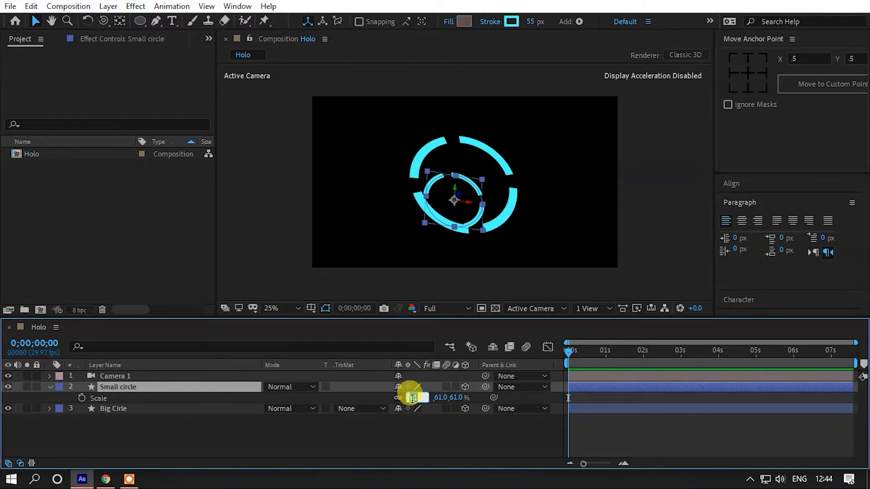
pyautogui.write('52')
pyautogui.press('Return')
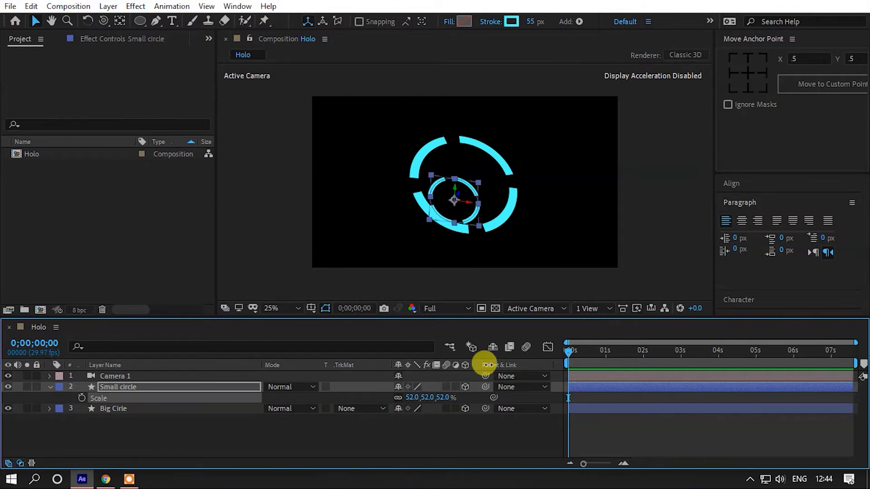
# Set the scale of the Big Cirle layer to 105%
pyautogui.click(480, 146)
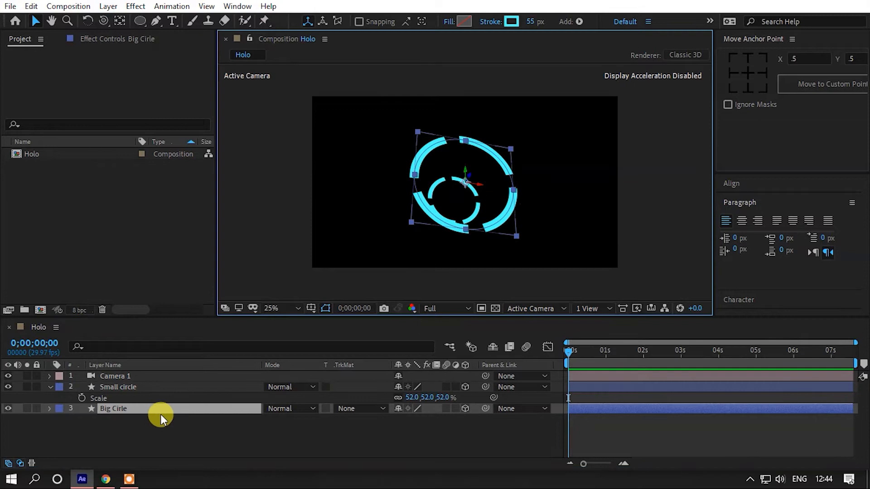
pyautogui.press('s')
pyautogui.click(412, 420)
pyautogui.write('1')
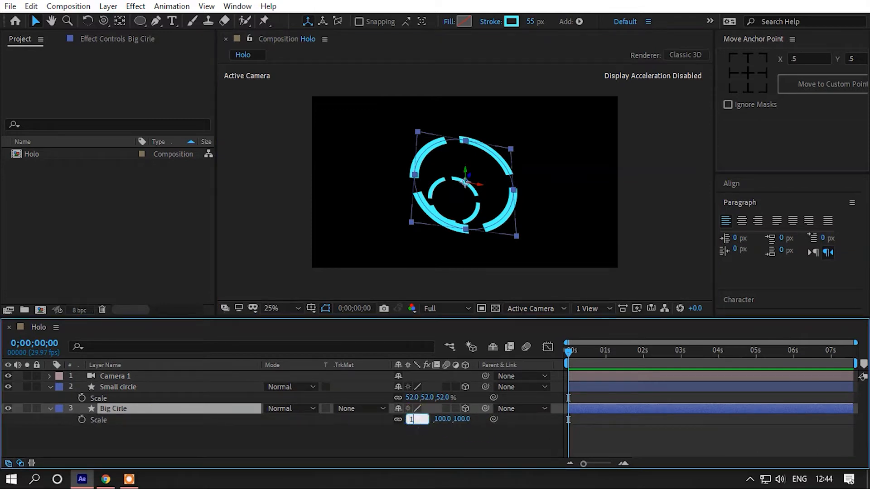
pyautogui.write('05')
pyautogui.press('Return')
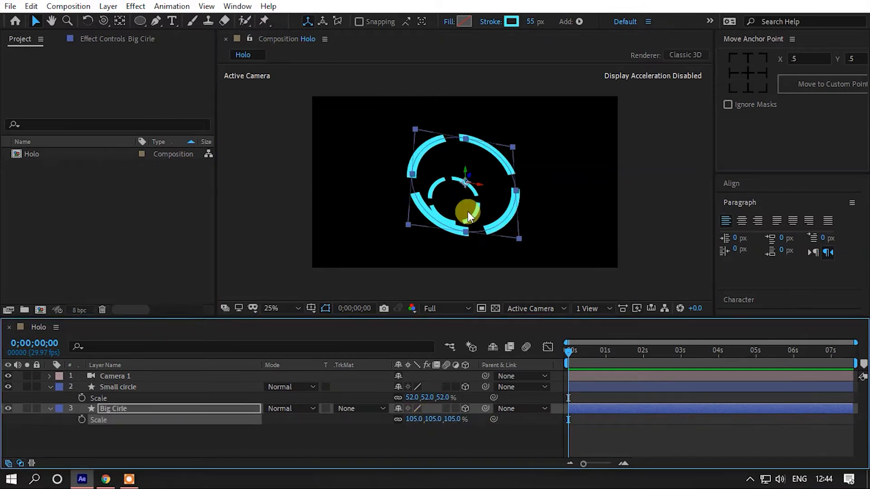
# Duplicate the Small circle layer and move the copy along its Z axis to sit between the small and big rings
pyautogui.click(124, 389)
pyautogui.click(50, 409)
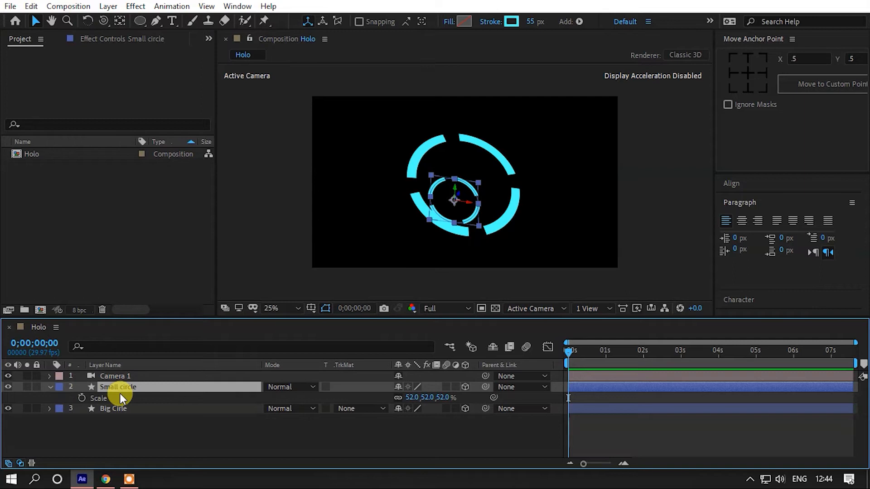
pyautogui.hotkey('ctrl', 'd')
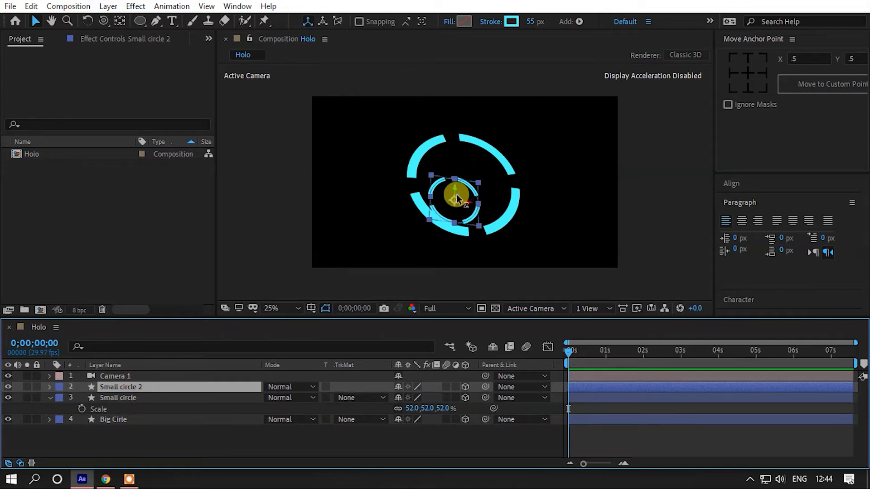
pyautogui.moveTo(459, 198); pyautogui.dragTo(491, 173)
# Scale the Small circle 2 layer to 70% and set its stroke width to 30 px
pyautogui.click(120, 388)
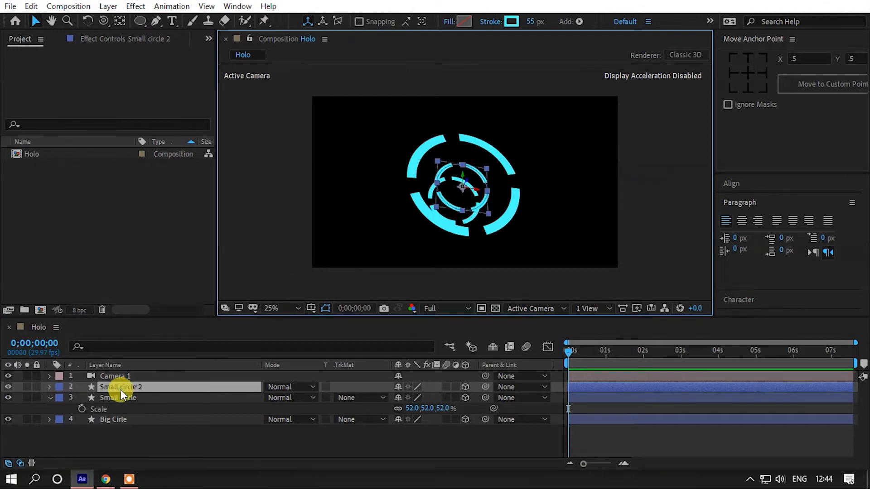
pyautogui.press('s')
pyautogui.moveTo(408, 396); pyautogui.dragTo(410, 398)
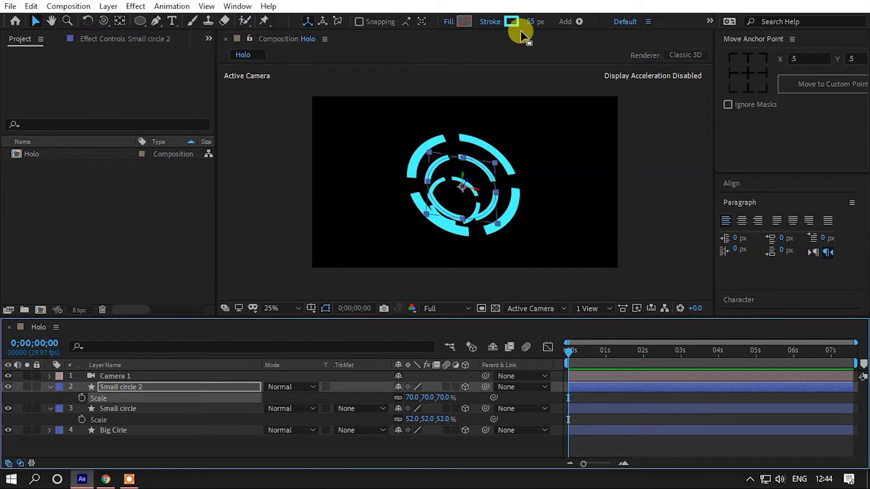
pyautogui.click(535, 21)
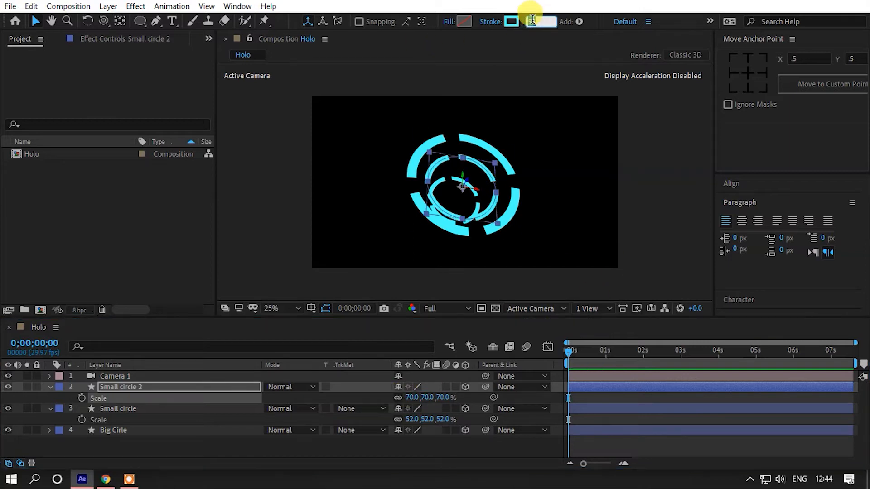
pyautogui.write('30')
pyautogui.press('Return')
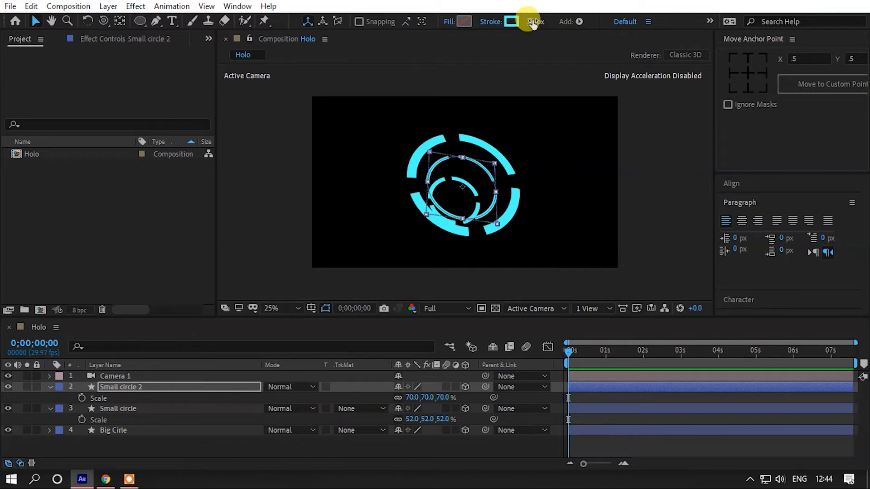
# Rename the Small circle 2 layer as Mid circle
pyautogui.click(109, 410)
pyautogui.click(120, 386)
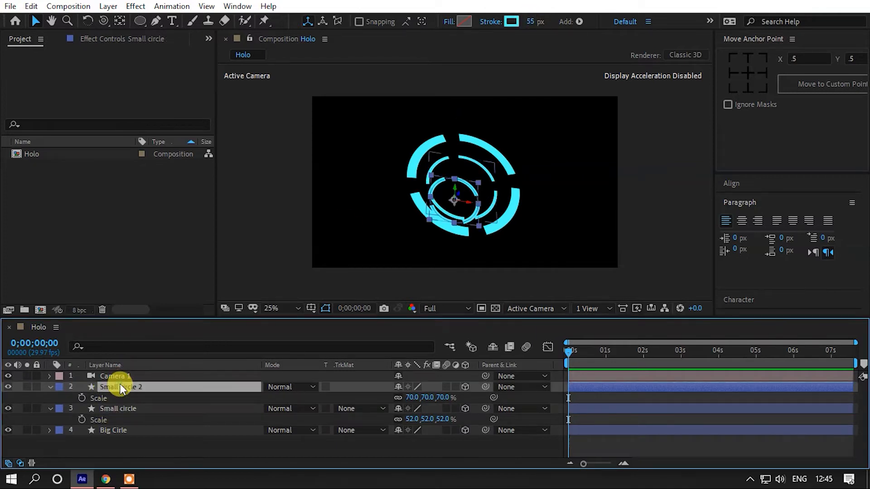
pyautogui.press('Return')
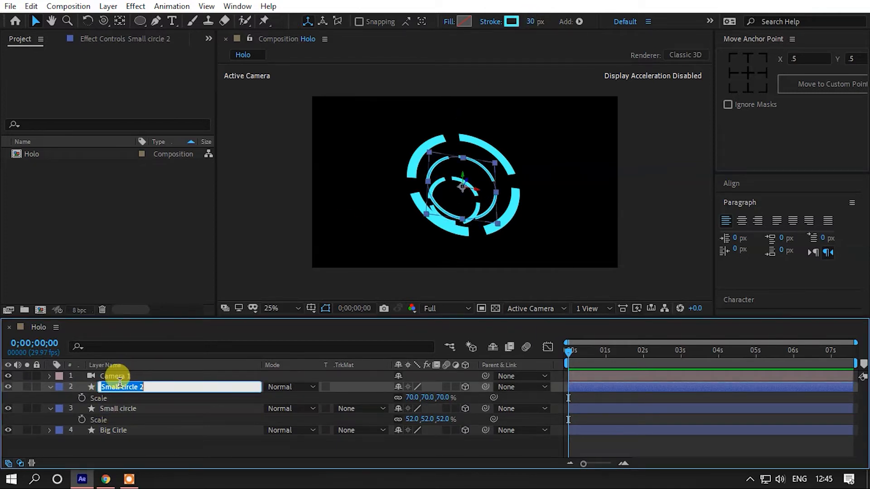
pyautogui.write('Mid')
pyautogui.press('Return')
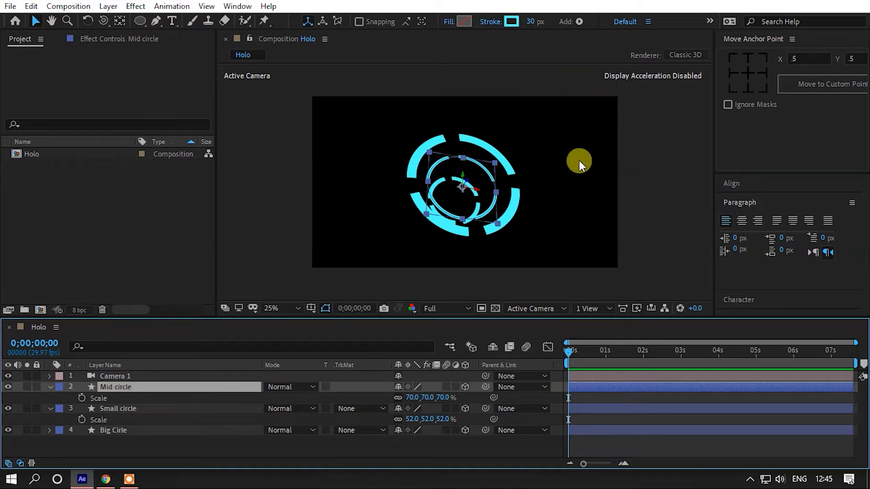
# Remove the dash and gap from the Mid circle's stroke so it forms a continuous ring, and collapse the layer's properties
pyautogui.click(47, 390)
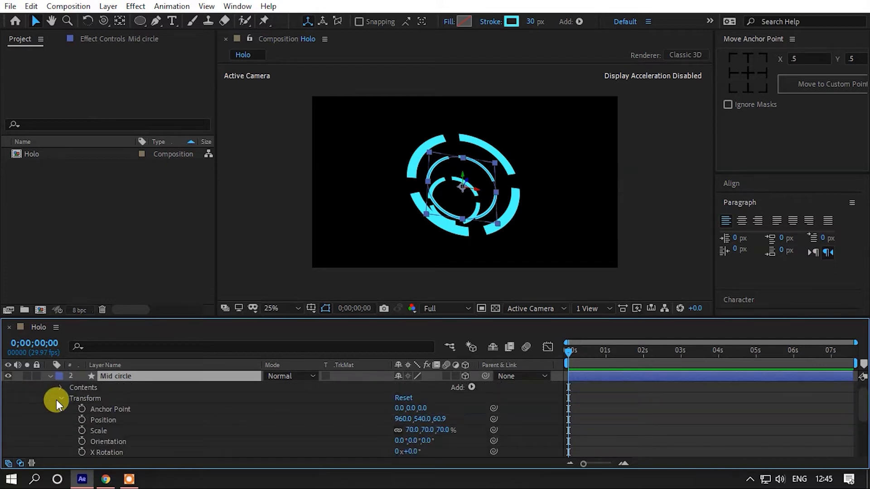
pyautogui.click(57, 399)
pyautogui.click(60, 388)
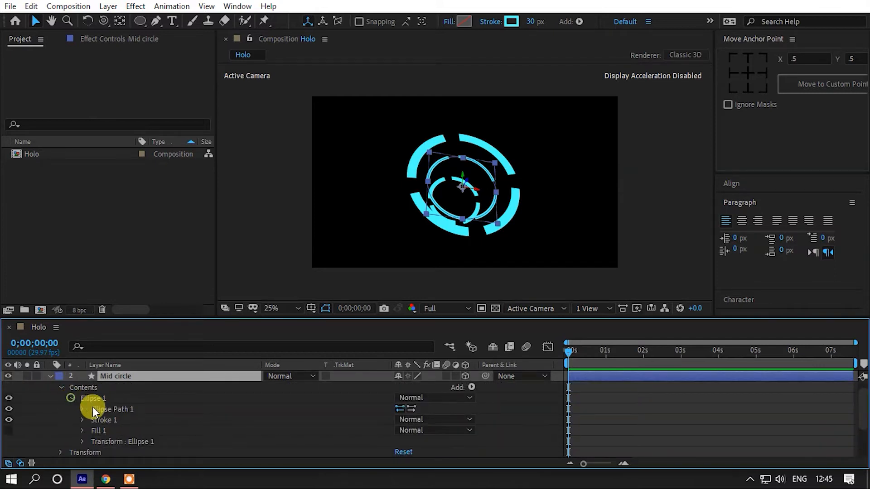
pyautogui.click(81, 419)
pyautogui.scroll(-2, 181, 436)
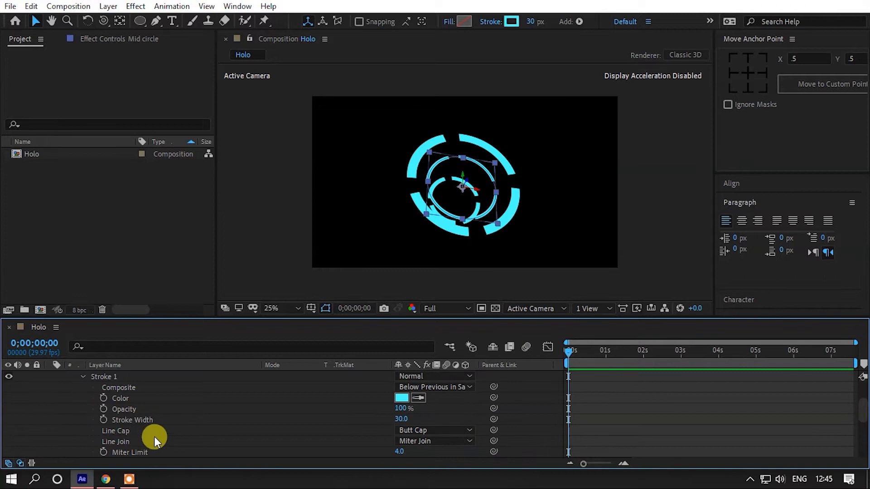
pyautogui.scroll(-3, 136, 435)
pyautogui.click(94, 399)
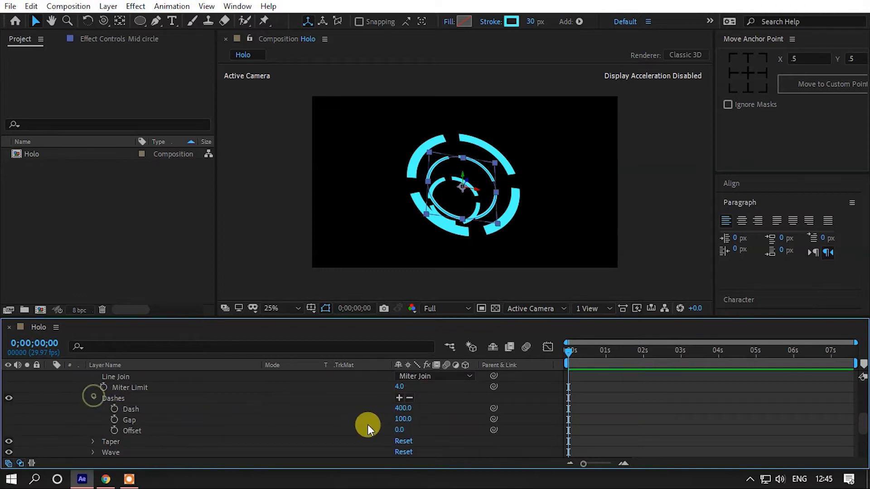
pyautogui.click(409, 398)
pyautogui.click(409, 398)
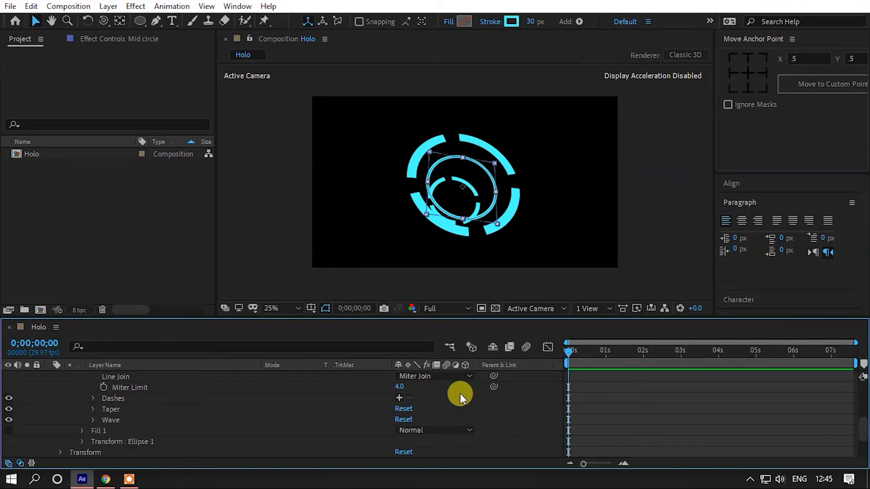
pyautogui.scroll(3, 198, 426)
pyautogui.scroll(8, 88, 417)
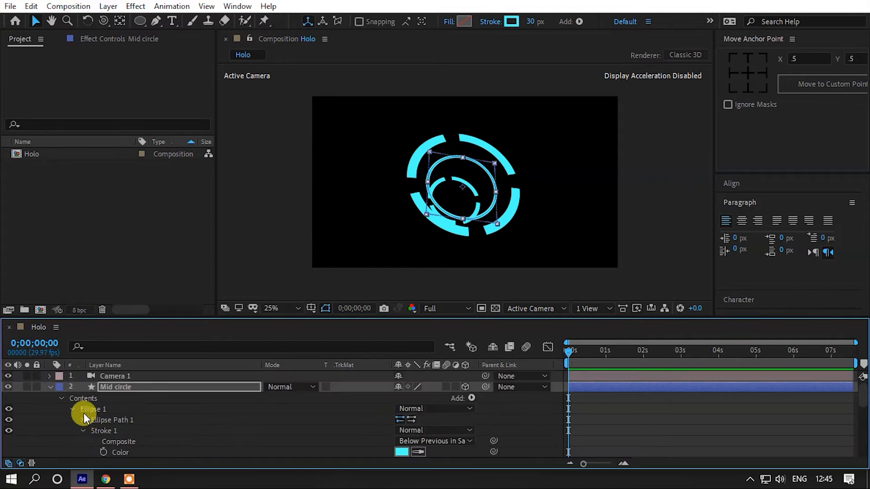
pyautogui.click(49, 387)
pyautogui.scroll(2, 500, 192)
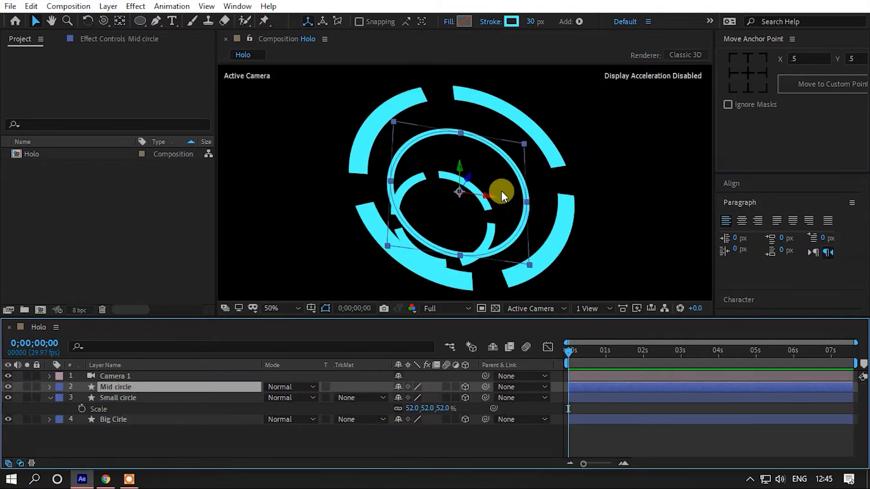
pyautogui.scroll(-2, 456, 192)
pyautogui.click(338, 241)
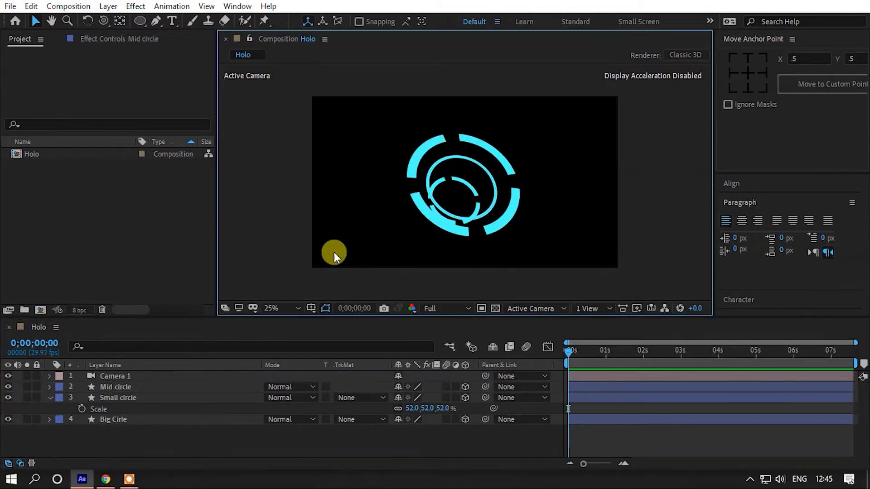
# Duplicate the Big Cirle layer and scale the copy to 81%
pyautogui.click(114, 420)
pyautogui.hotkey('ctrl', 'd')
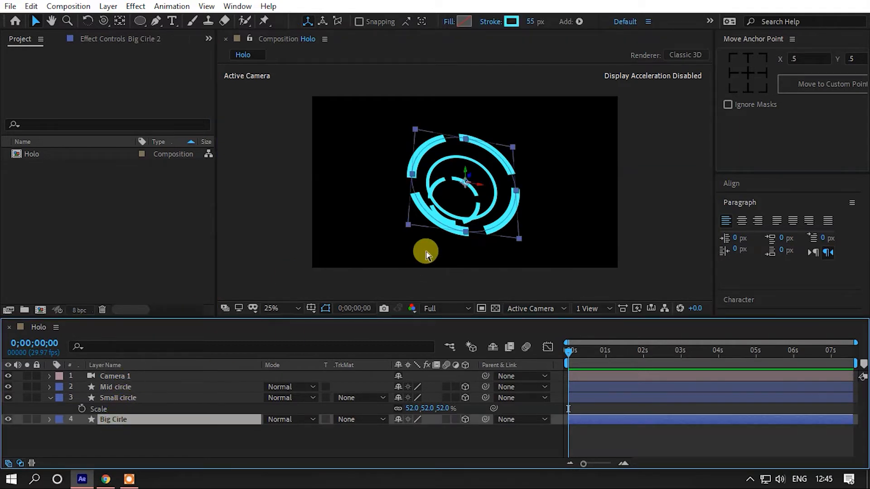
pyautogui.click(112, 420)
pyautogui.press('s')
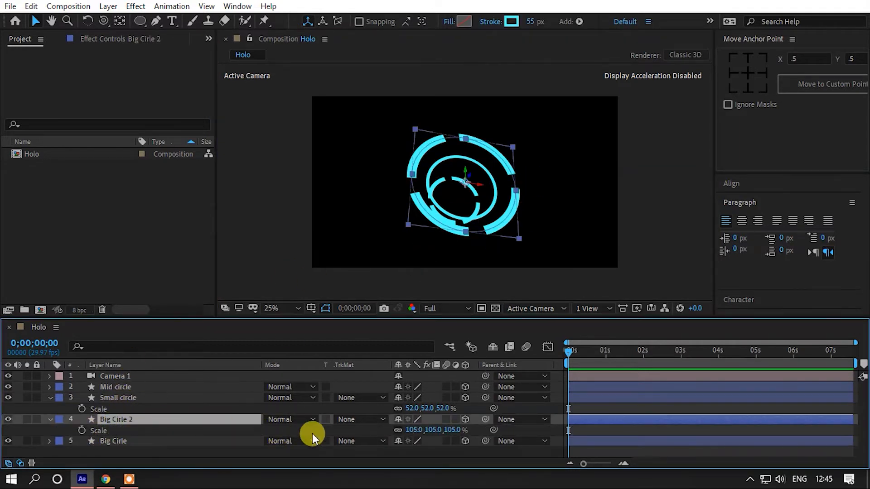
pyautogui.moveTo(404, 429); pyautogui.dragTo(398, 429)
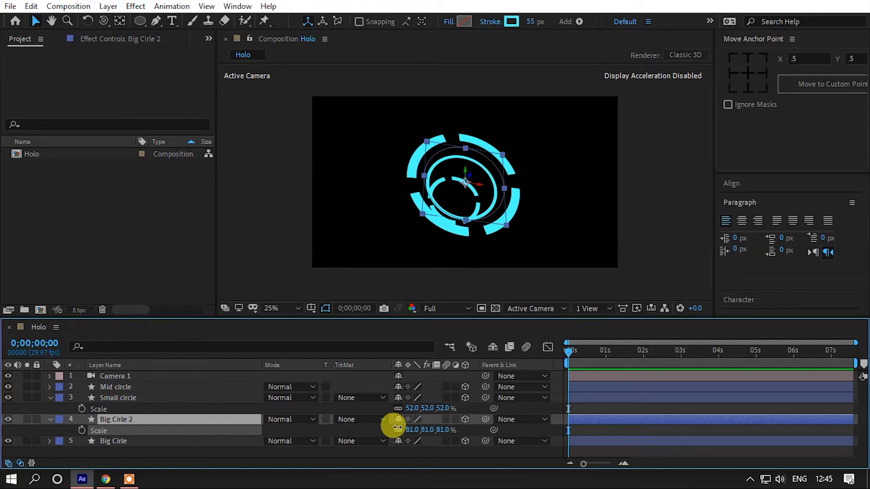
pyautogui.click(471, 194)
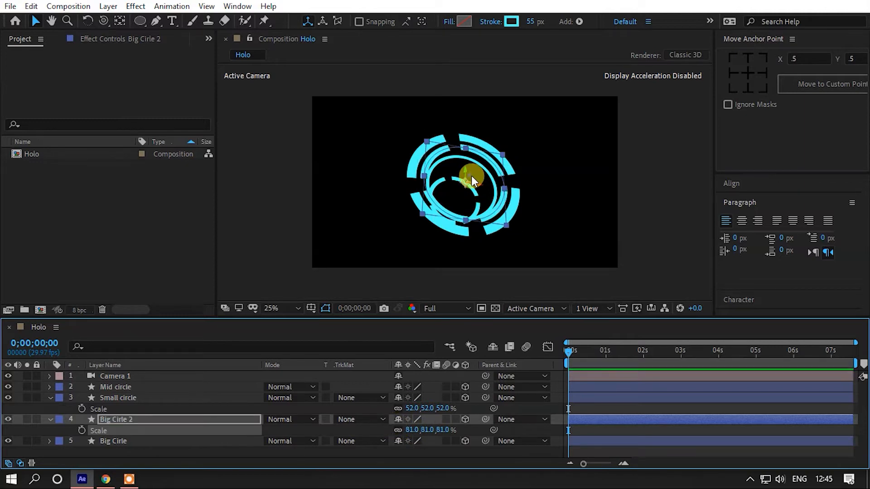
# Move the Big Cirle 2 ring along its Z axis toward the mid circle and set its scale to 105%
pyautogui.moveTo(469, 174); pyautogui.dragTo(455, 191)
pyautogui.moveTo(401, 430); pyautogui.dragTo(419, 430)
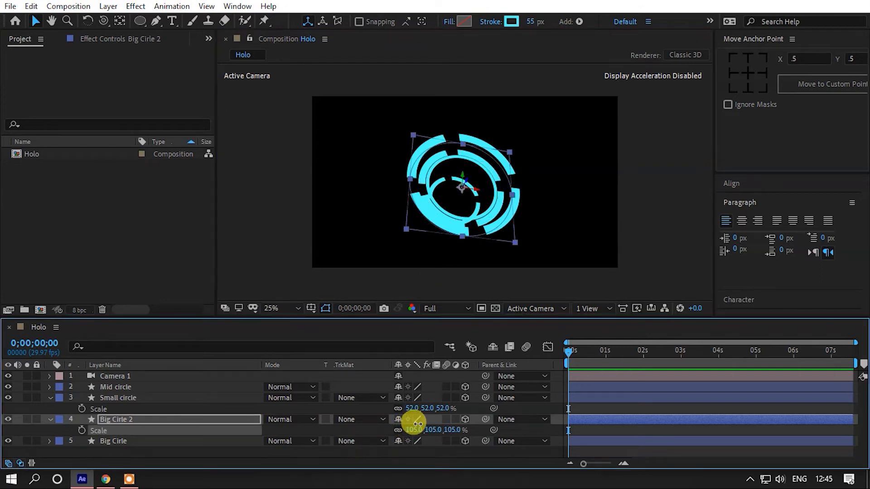
# Remove the gap from the Big Cirle 2 layer's stroke dashes, leaving only the dash value
pyautogui.click(47, 419)
pyautogui.click(47, 419)
pyautogui.click(50, 398)
pyautogui.click(60, 388)
pyautogui.click(72, 398)
pyautogui.click(73, 394)
pyautogui.click(81, 417)
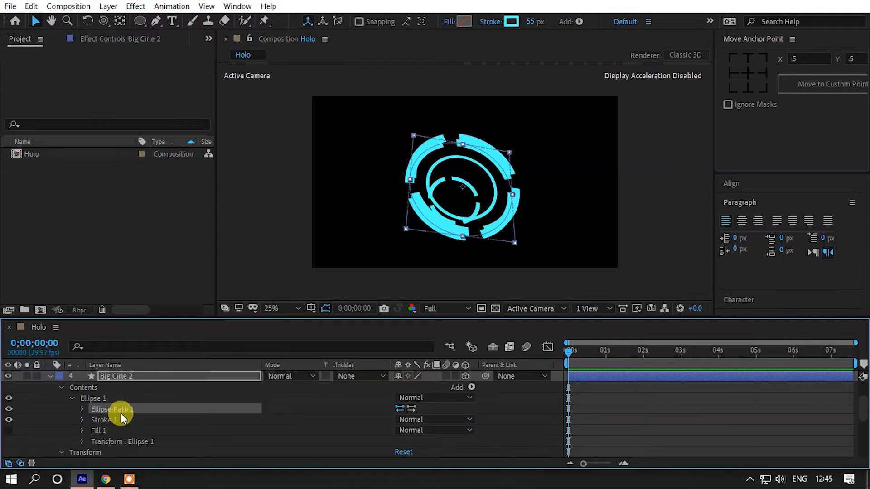
pyautogui.click(84, 420)
pyautogui.scroll(-3, 178, 410)
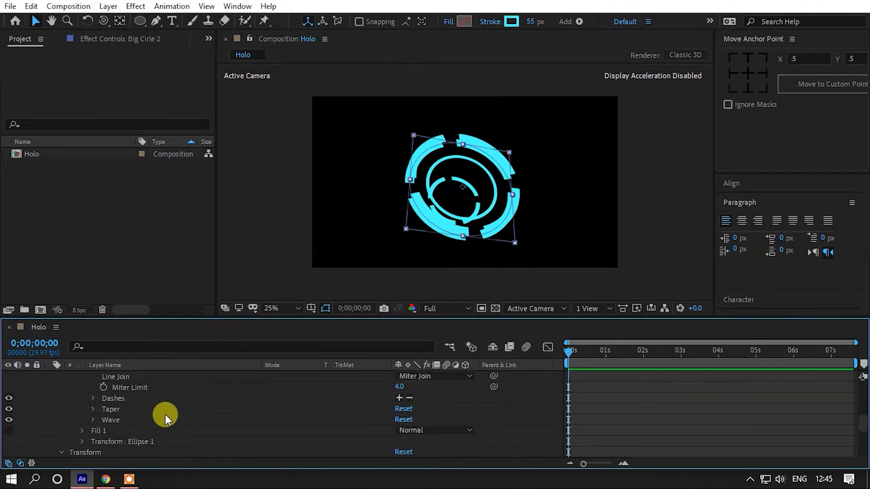
pyautogui.click(93, 398)
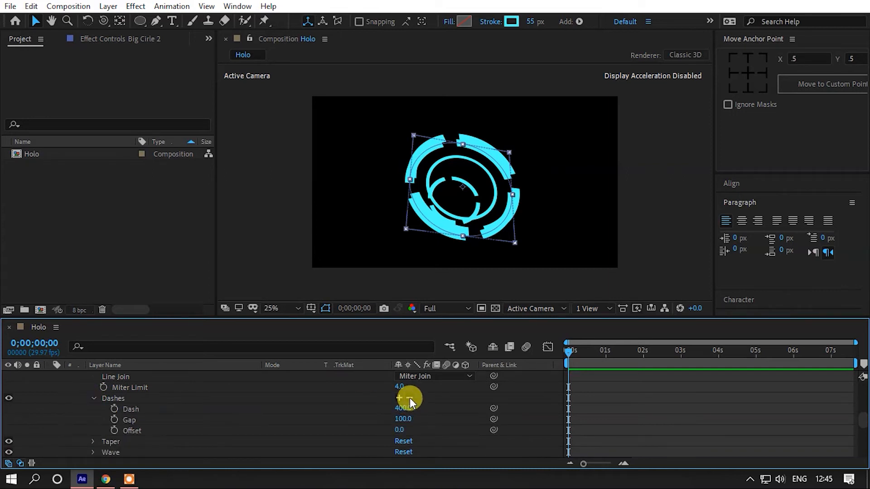
pyautogui.click(409, 398)
# Shorten the Big Cirle 2 stroke's dash to 50 and further to 20, and reduce its stroke width to 40 px
pyautogui.click(403, 408)
pyautogui.write('50')
pyautogui.press('Return')
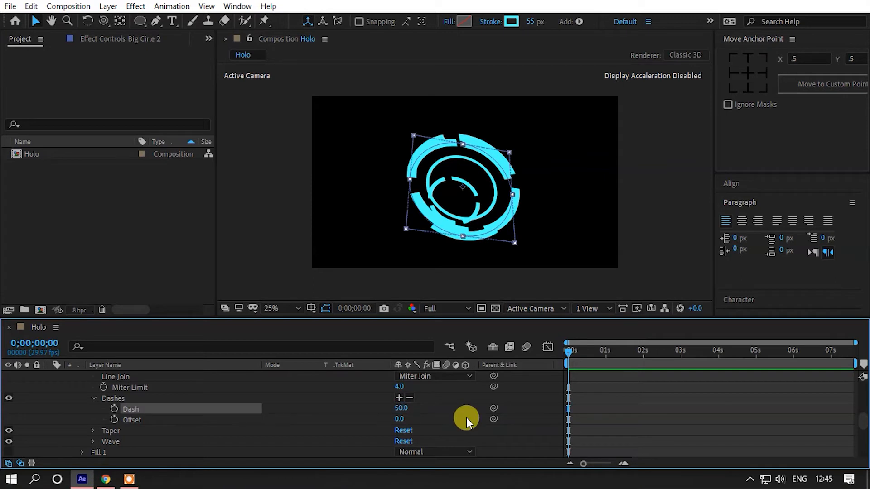
pyautogui.click(405, 408)
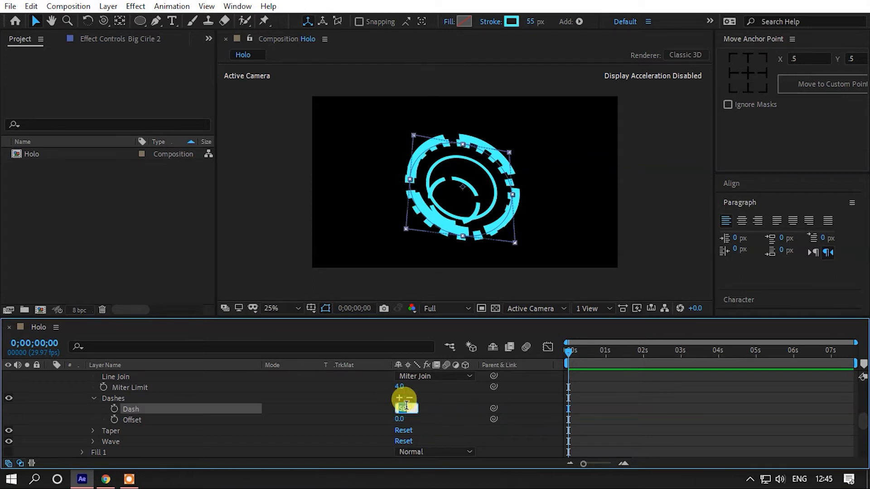
pyautogui.write('20')
pyautogui.press('Return')
pyautogui.moveTo(528, 22)
pyautogui.mouseDown()
pyautogui.moveTo(511, 21)
pyautogui.moveTo(533, 27)
pyautogui.mouseUp()
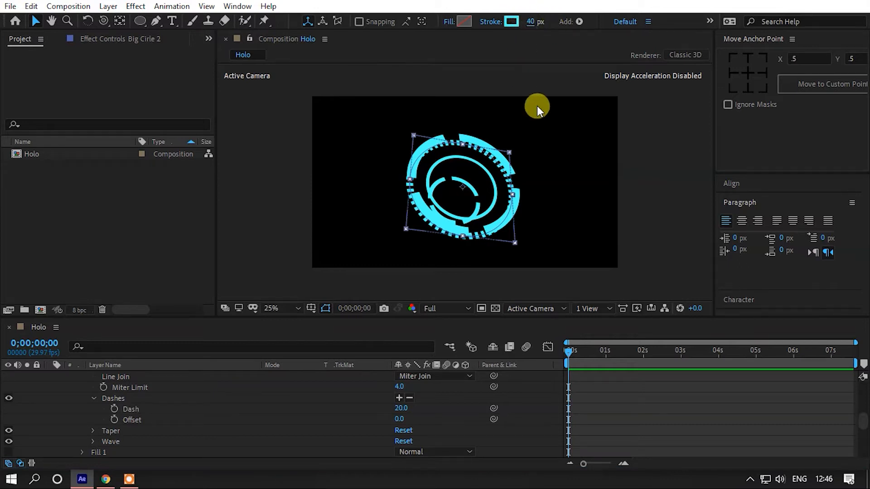
pyautogui.click(532, 23)
# Fine-tune the Big Cirle 2 ring's dash down to 10 for denser tick marks and deselect the layer
pyautogui.moveTo(401, 409)
pyautogui.mouseDown()
pyautogui.moveTo(418, 403)
pyautogui.moveTo(367, 401)
pyautogui.mouseUp()
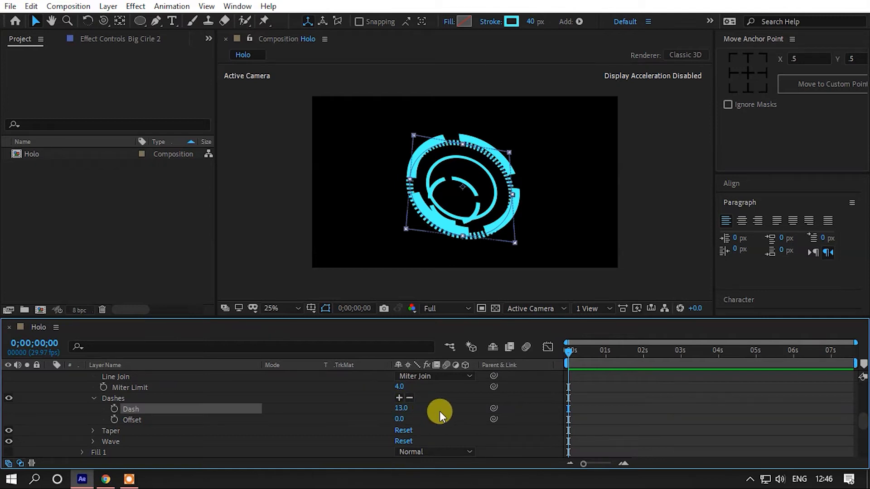
pyautogui.click(400, 408)
pyautogui.write('10')
pyautogui.press('Return')
pyautogui.click(650, 223)
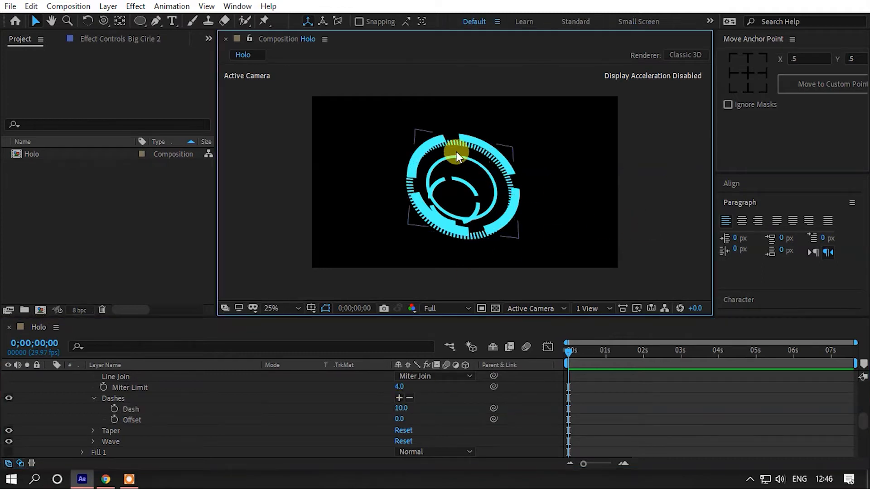
# Collapse the expanded properties of the Big Cirle 2 layer
pyautogui.press('c')
pyautogui.moveTo(479, 204)
pyautogui.mouseDown()
pyautogui.moveTo(468, 197)
pyautogui.moveTo(484, 189)
pyautogui.moveTo(472, 167)
pyautogui.mouseUp()
pyautogui.press('v')
pyautogui.click(476, 174)
pyautogui.scroll(3, 91, 405)
pyautogui.click(156, 411)
pyautogui.scroll(1, 122, 412)
pyautogui.click(110, 401)
pyautogui.click(42, 399)
pyautogui.click(48, 399)
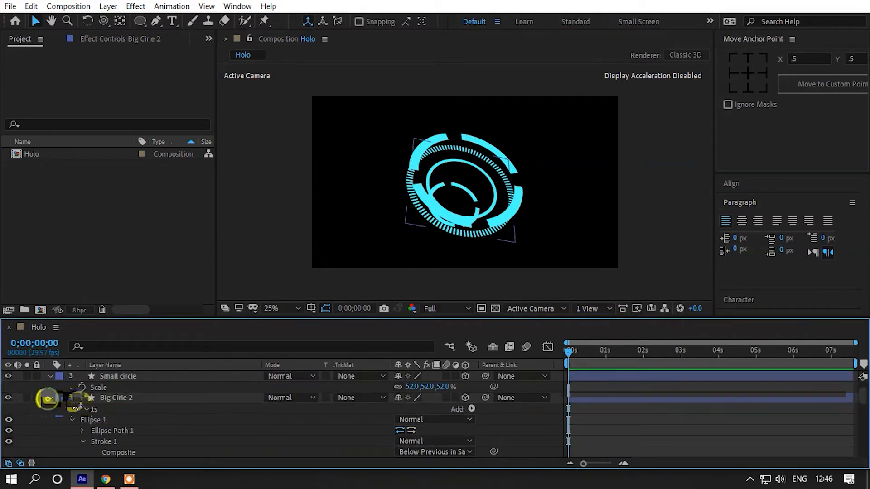
# Scale the Big Cirle ring up to 128%
pyautogui.click(122, 421)
pyautogui.click(117, 431)
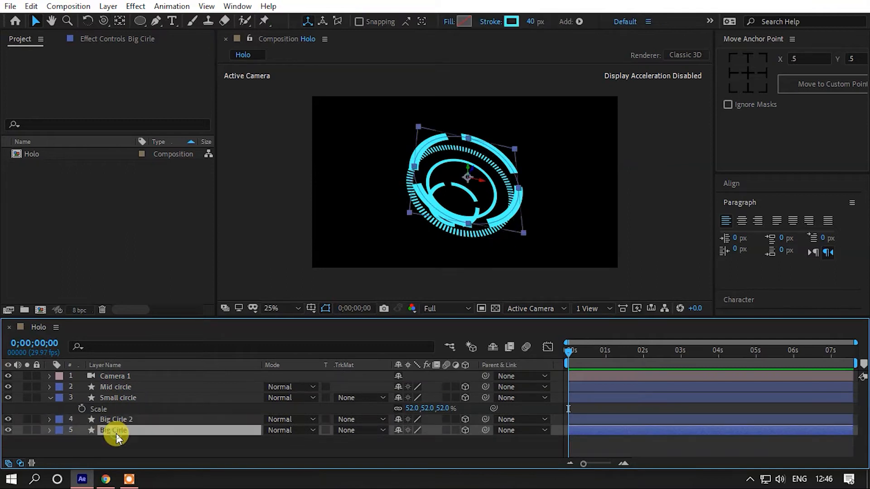
pyautogui.press('s')
pyautogui.moveTo(412, 440); pyautogui.dragTo(434, 443)
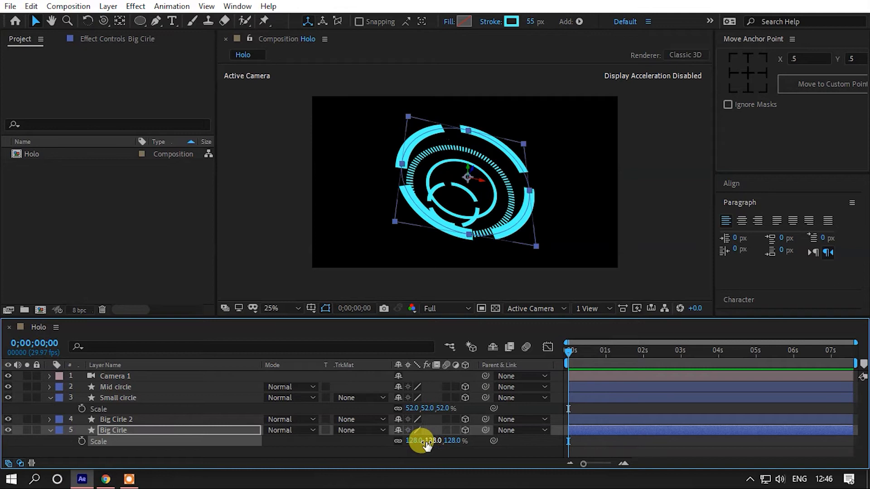
# Collapse the Small circle and Big Cirle layer properties and nudge the Small circle slightly along its Z axis
pyautogui.click(149, 419)
pyautogui.moveTo(465, 178); pyautogui.dragTo(455, 194)
pyautogui.press('c')
pyautogui.press('v')
pyautogui.click(70, 399)
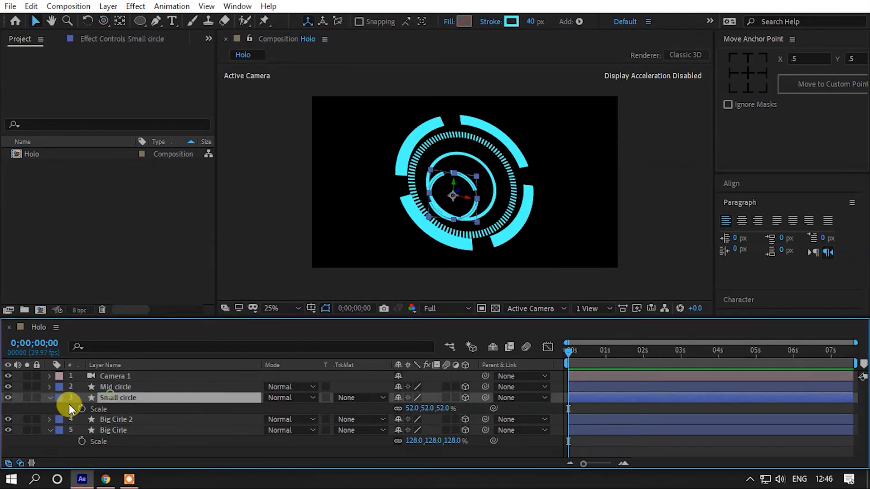
pyautogui.click(50, 398)
pyautogui.click(50, 420)
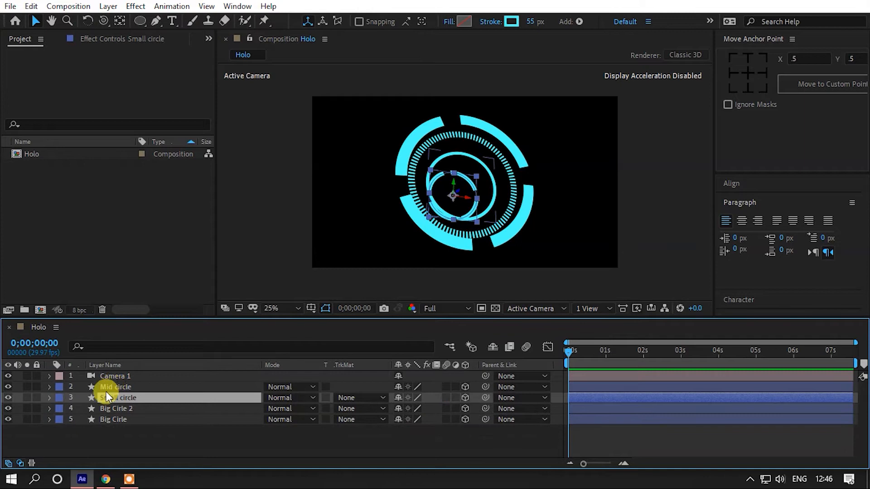
pyautogui.click(461, 192)
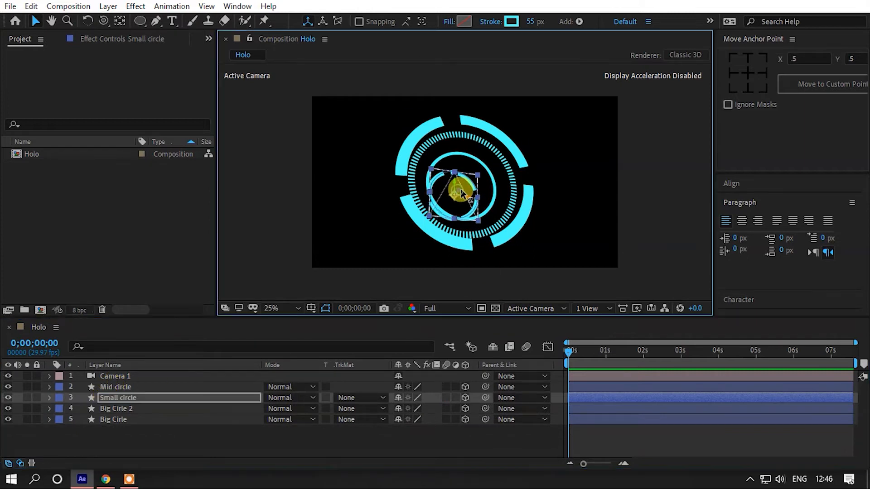
# Duplicate the Small circle layer and rename the copy as Fill cir
pyautogui.click(131, 397)
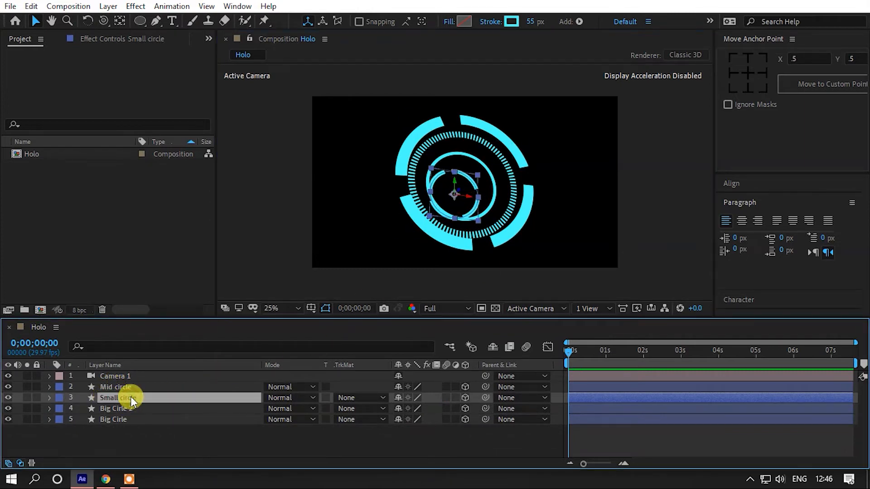
pyautogui.hotkey('ctrl', 'd')
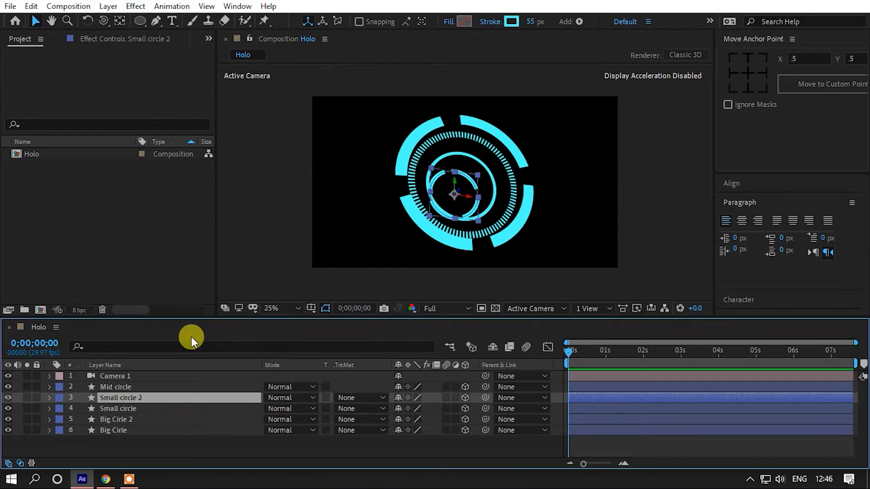
pyautogui.press('Return')
pyautogui.write('Fill cir')
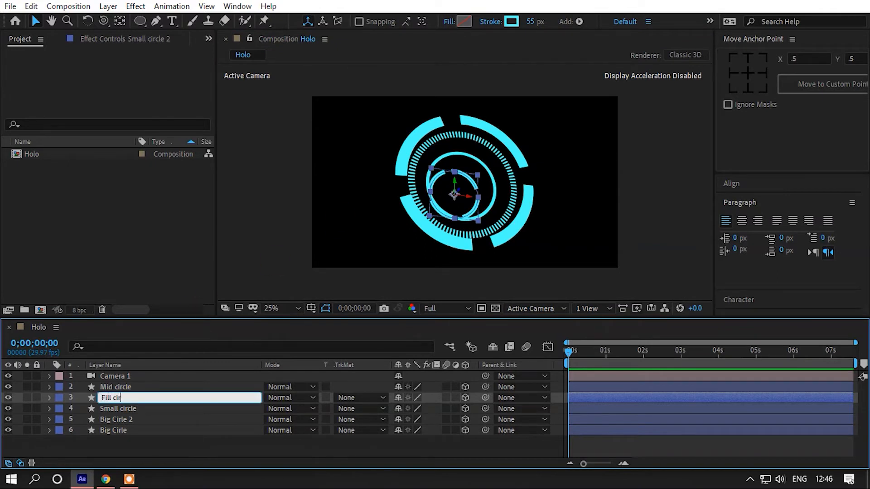
pyautogui.press('Return')
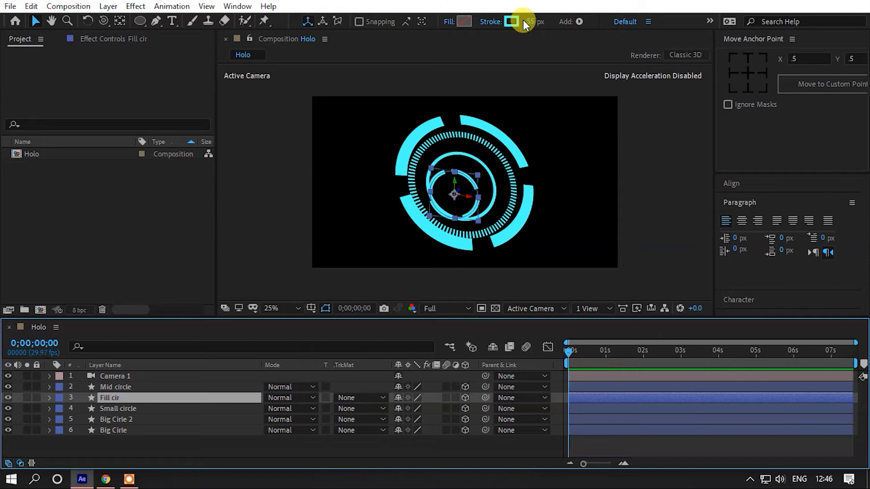
# Set the Fill cir's stroke width to 0 px and give it a solid cyan fill
pyautogui.click(527, 20)
pyautogui.write('0')
pyautogui.press('Return')
pyautogui.click(449, 21)
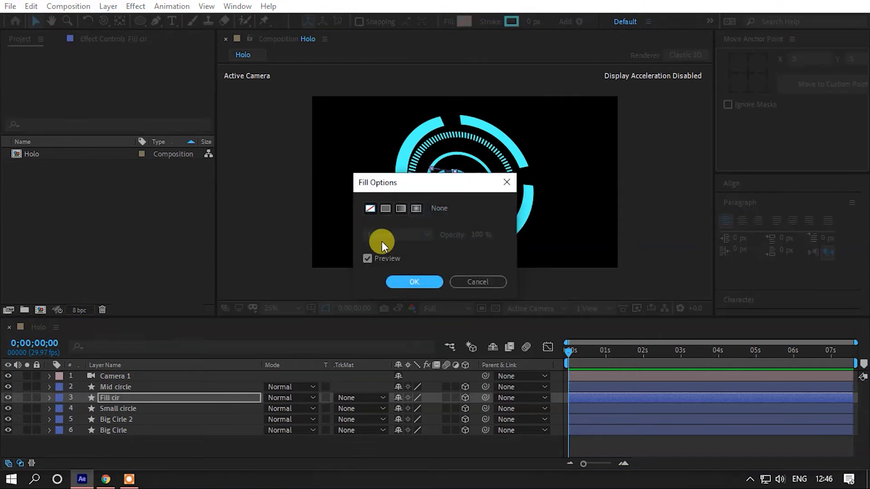
pyautogui.click(383, 208)
pyautogui.click(400, 281)
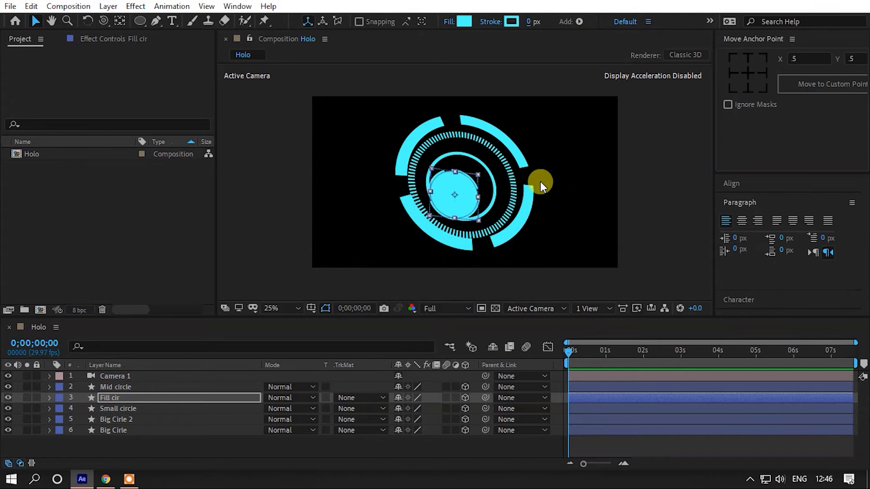
# Scale the Fill cir down to 29% and shift it slightly along its Z axis
pyautogui.click(107, 394)
pyautogui.press('s')
pyautogui.moveTo(416, 410); pyautogui.dragTo(396, 409)
pyautogui.click(461, 189)
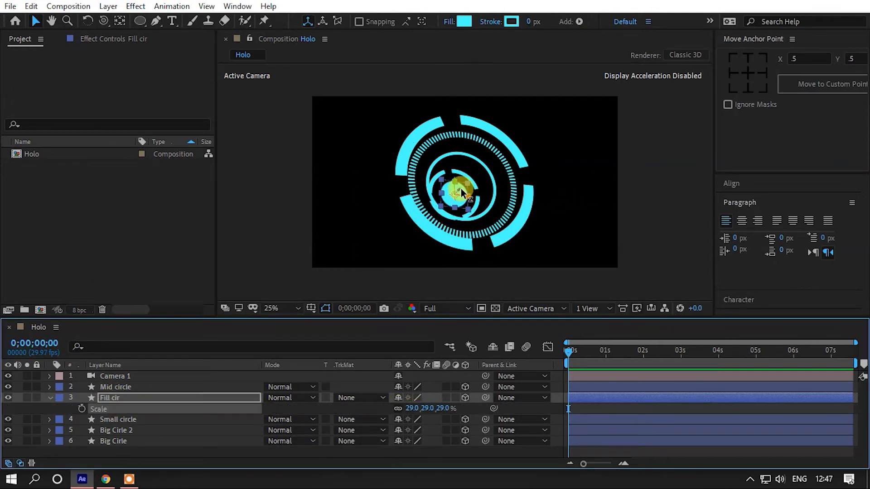
pyautogui.moveTo(465, 189); pyautogui.dragTo(470, 186)
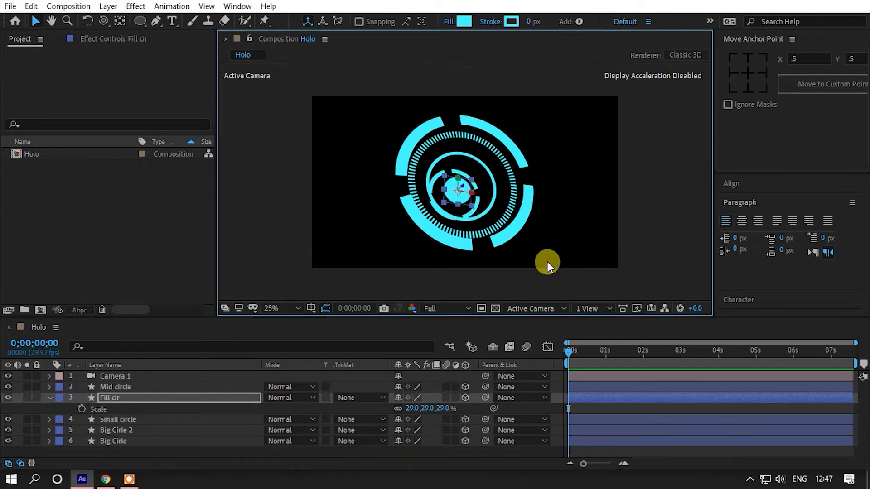
# Look through the Fill cir layer's property groups and orbit the camera to check the depth between the circles
pyautogui.click(51, 398)
pyautogui.click(51, 398)
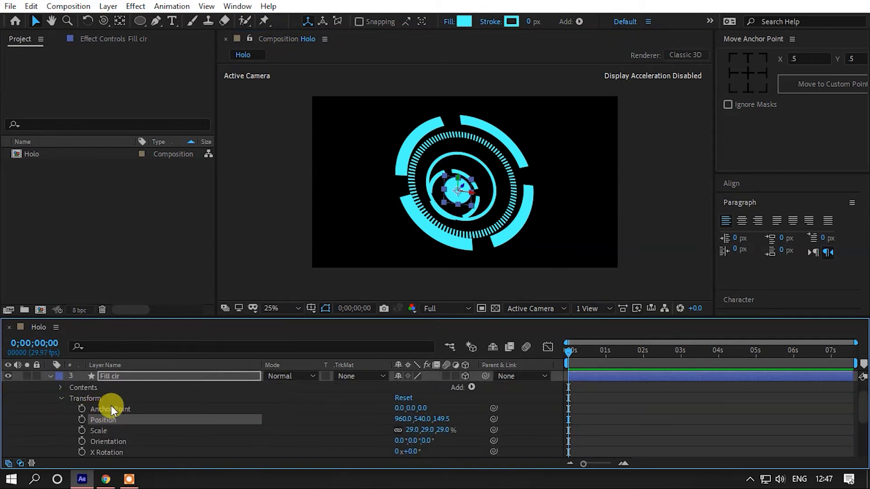
pyautogui.click(59, 399)
pyautogui.scroll(2, 482, 171)
pyautogui.scroll(-2, 451, 179)
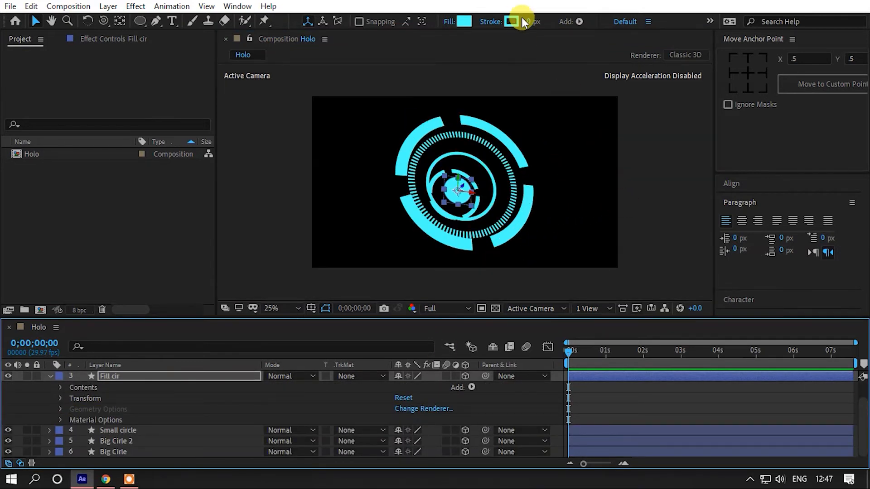
pyautogui.click(647, 205)
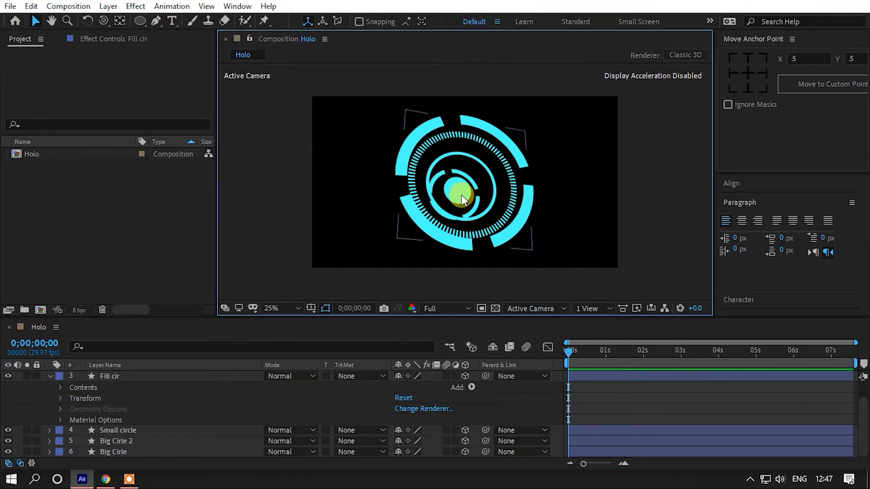
pyautogui.press('c')
pyautogui.moveTo(467, 188); pyautogui.dragTo(486, 188)
pyautogui.click(642, 165)
pyautogui.press('v')
pyautogui.click(641, 166)
pyautogui.click(457, 193)
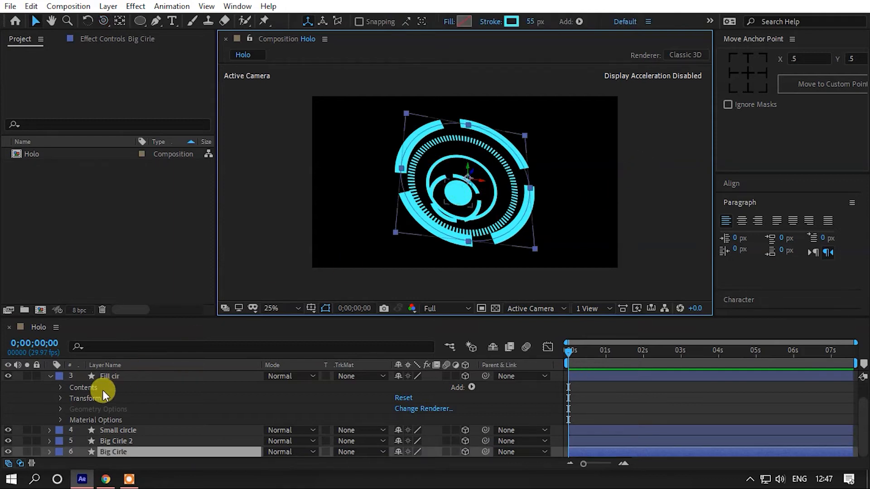
# Duplicate the Fill cir layer and move the copy along its Z axis, away from the original toward the dashed ring
pyautogui.click(111, 383)
pyautogui.hotkey('ctrl', 'd')
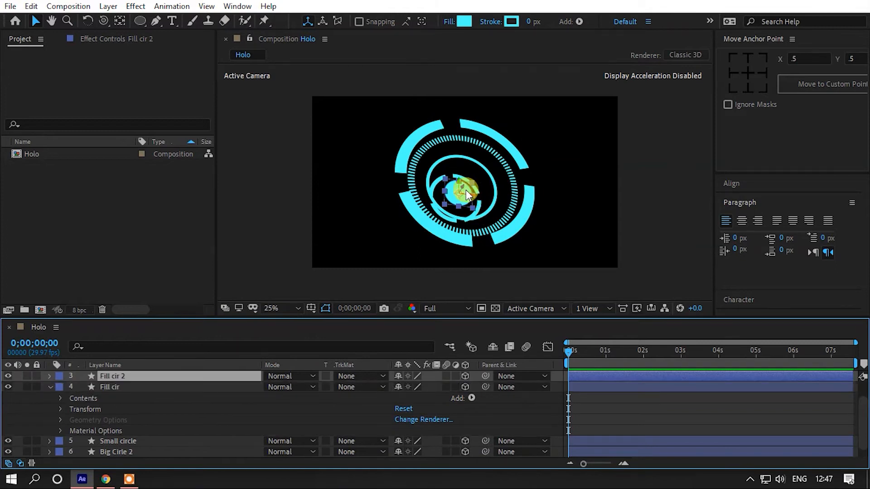
pyautogui.moveTo(462, 192); pyautogui.dragTo(507, 122)
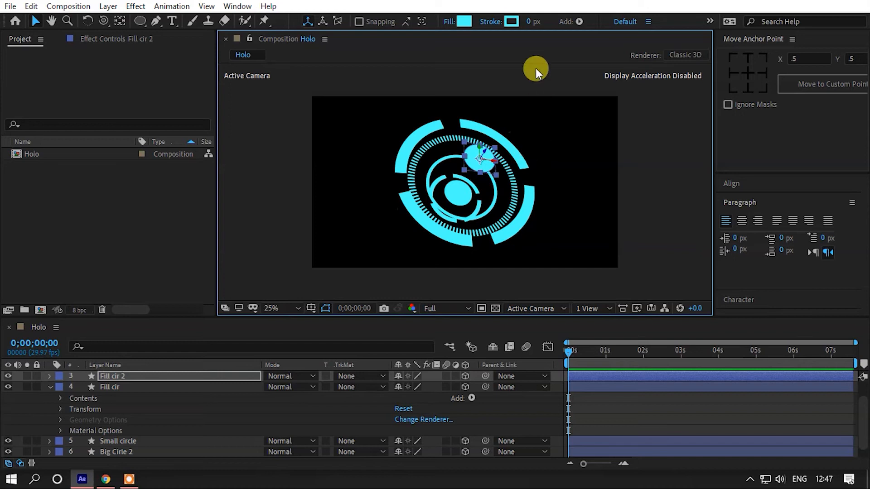
# Turn the Fill cir 2 disc into an outline by removing its fill and setting its stroke width to 35 px
pyautogui.click(529, 22)
pyautogui.write('20')
pyautogui.press('Return')
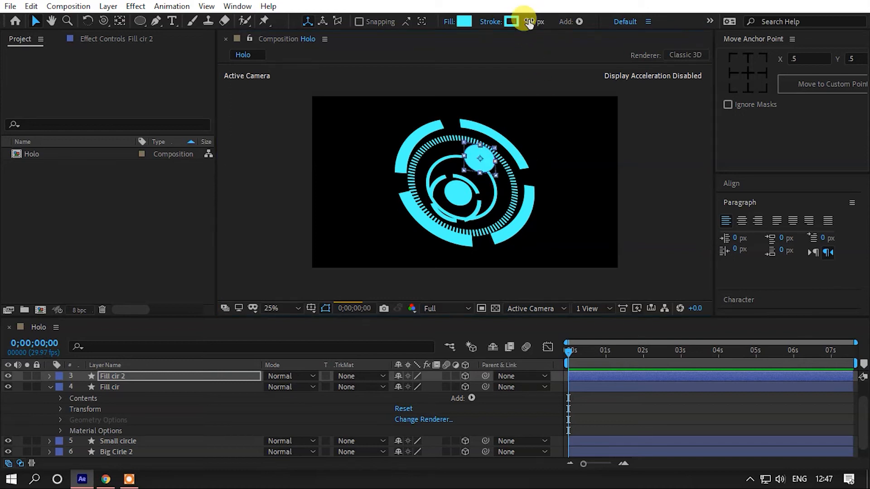
pyautogui.click(451, 21)
pyautogui.click(370, 209)
pyautogui.click(413, 282)
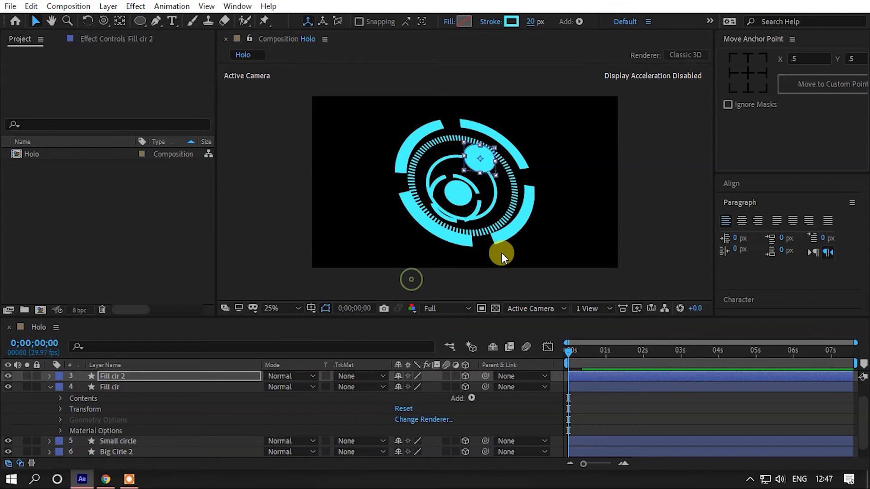
pyautogui.click(530, 20)
pyautogui.write('35')
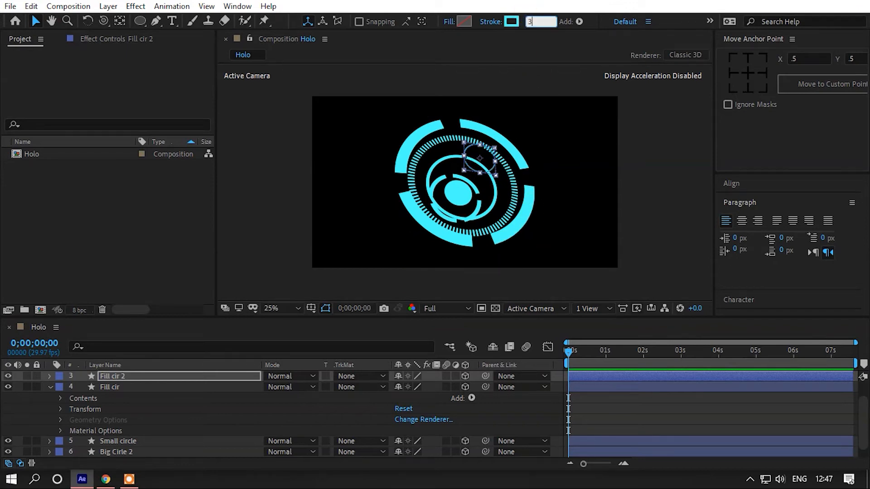
pyautogui.press('Return')
# Collapse the Fill cir layer's properties and select the Mid circle layer
pyautogui.press('c')
pyautogui.moveTo(482, 199)
pyautogui.mouseDown()
pyautogui.moveTo(520, 194)
pyautogui.moveTo(478, 201)
pyautogui.mouseUp()
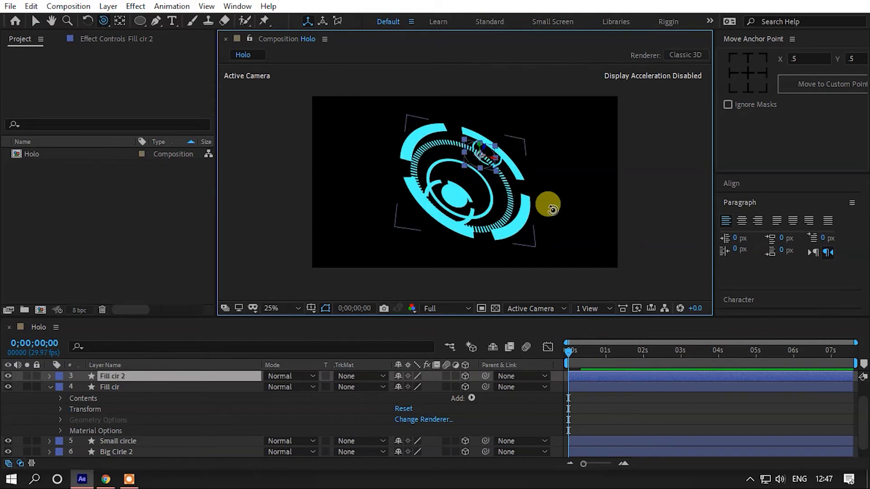
pyautogui.press('v')
pyautogui.click(629, 194)
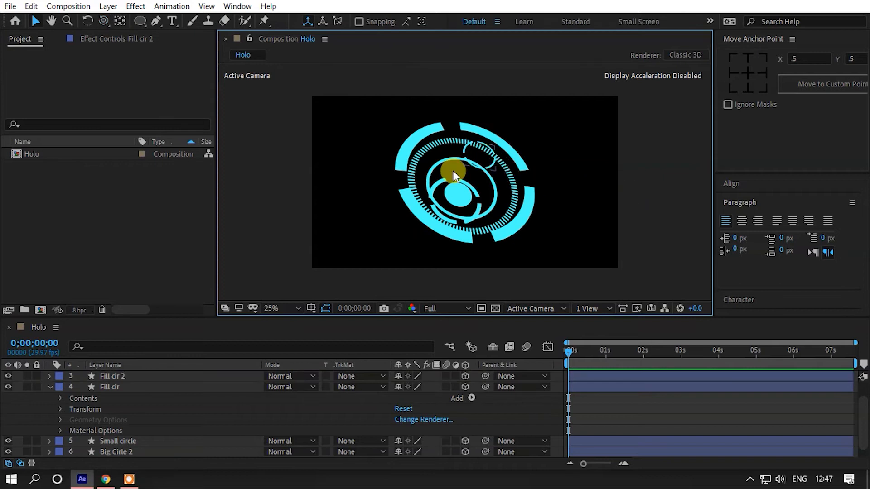
pyautogui.click(106, 395)
pyautogui.click(50, 387)
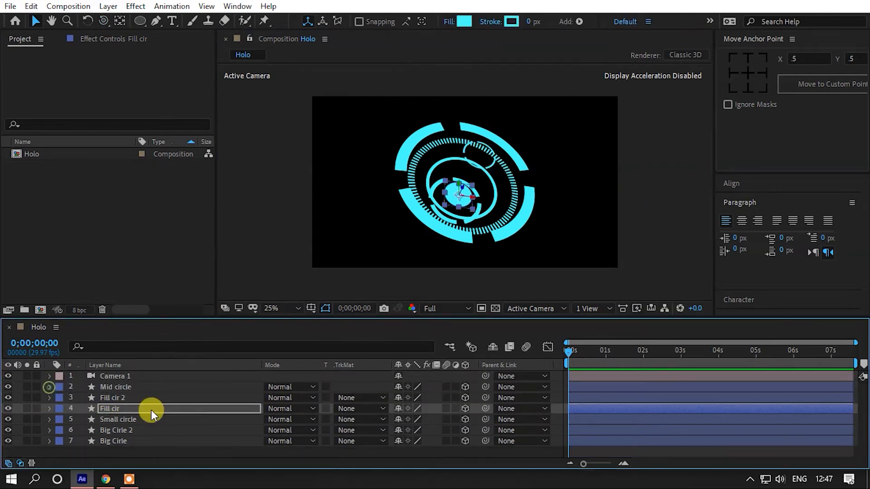
pyautogui.click(126, 387)
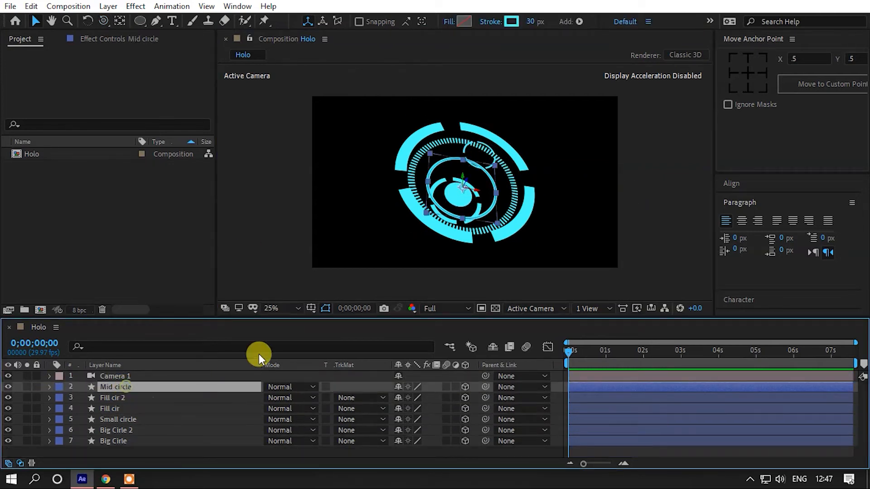
# Apply the CC Light Burst 2.5 effect to the Fill cir 2 layer
pyautogui.click(115, 410)
pyautogui.click(478, 151)
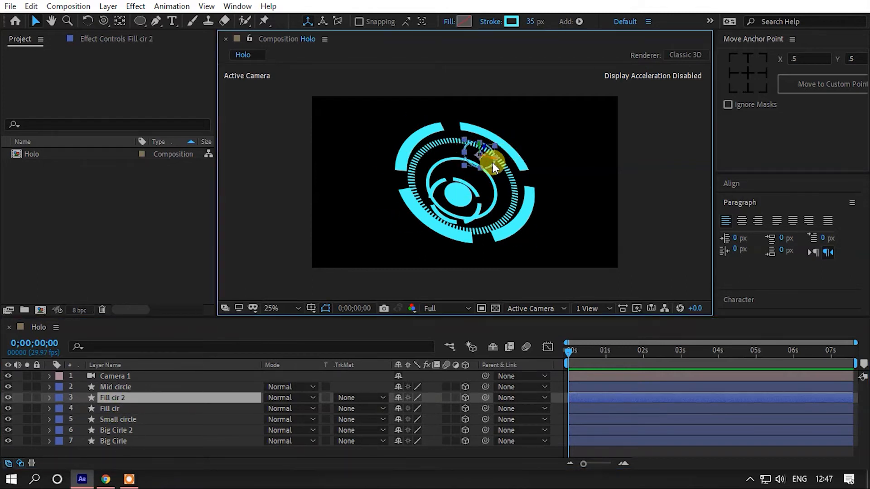
pyautogui.hotkey('ctrl', 'space')
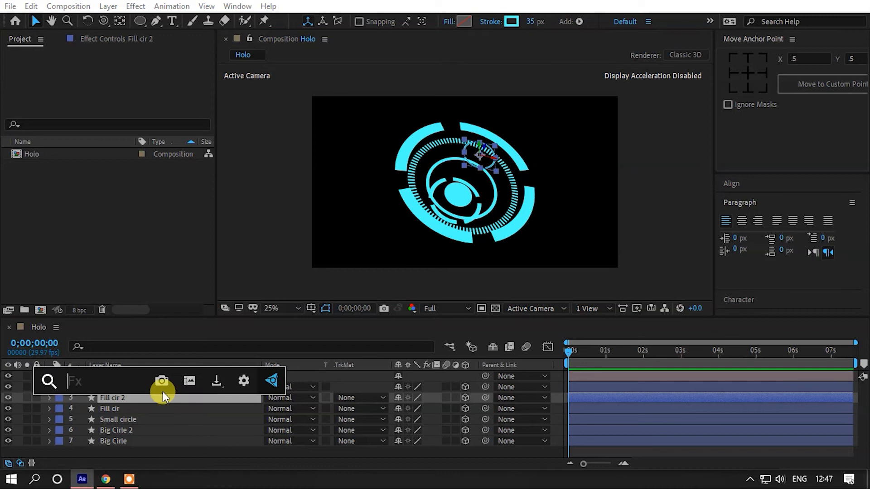
pyautogui.write('cc lig')
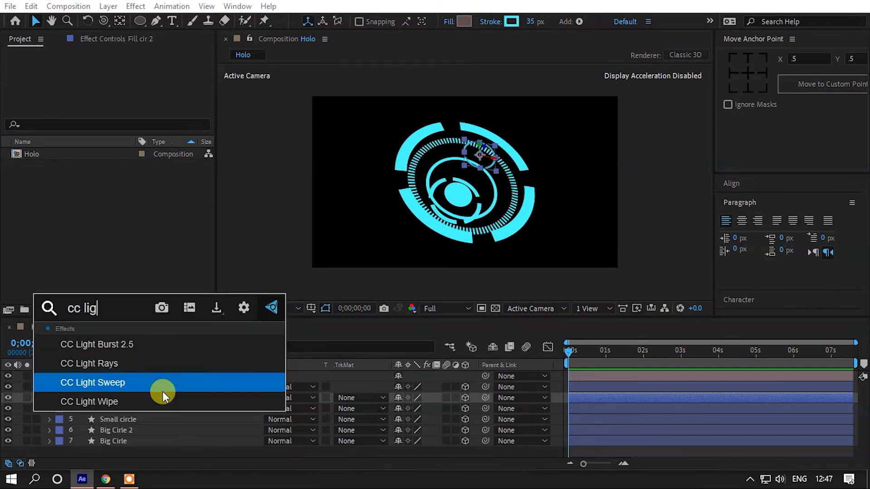
pyautogui.press('Up')
pyautogui.press('Up')
pyautogui.press('Return')
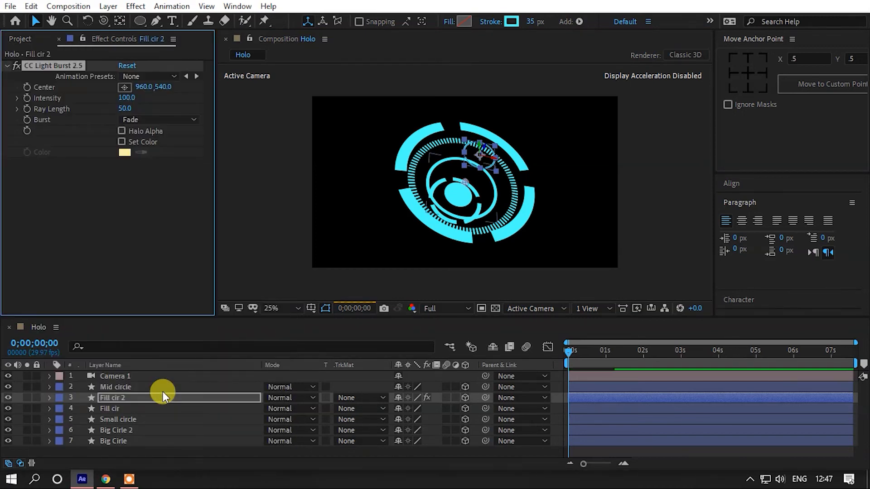
# Set the light burst's Ray Length to 100 on the Fill cir 2 layer
pyautogui.scroll(3, 502, 162)
pyautogui.scroll(-1, 500, 168)
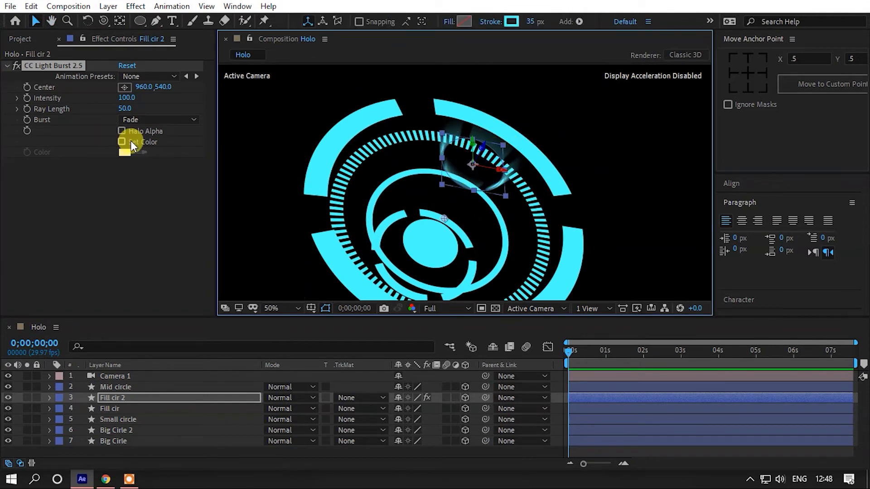
pyautogui.click(125, 109)
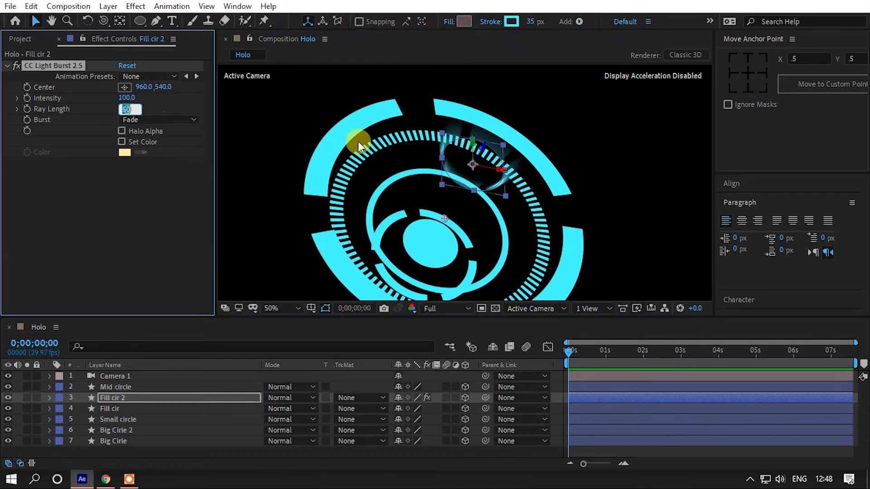
pyautogui.write('100')
pyautogui.click(366, 143)
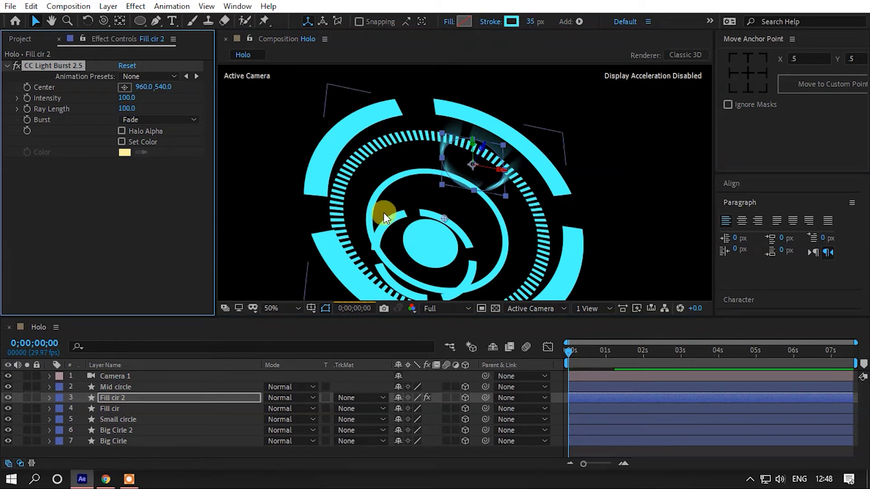
pyautogui.scroll(-2, 383, 213)
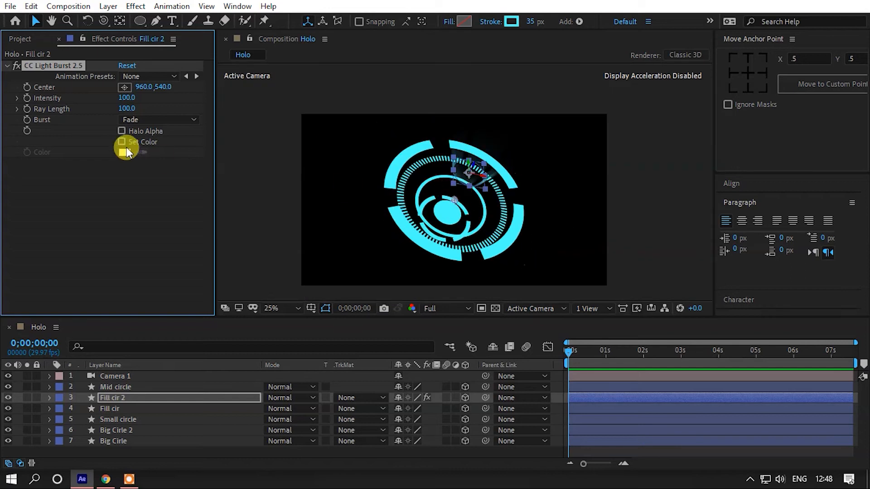
# Set the light burst's Intensity to 500
pyautogui.click(127, 99)
pyautogui.write('50')
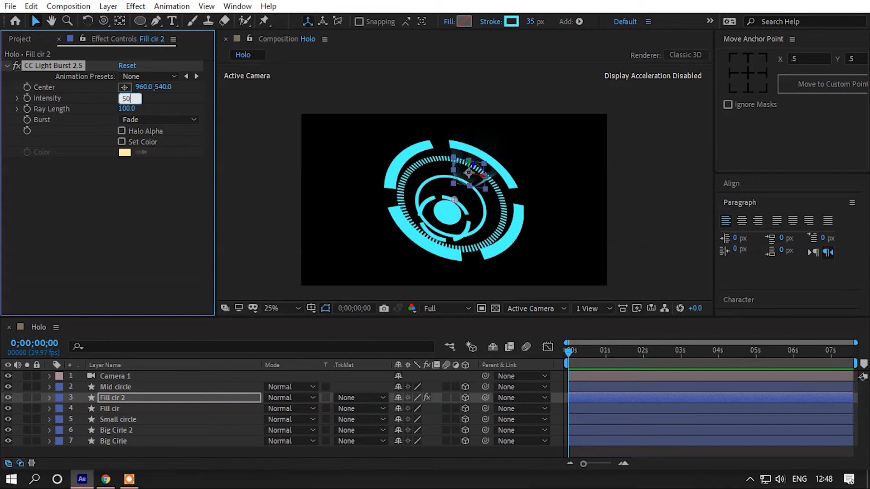
pyautogui.write('0')
pyautogui.press('Return')
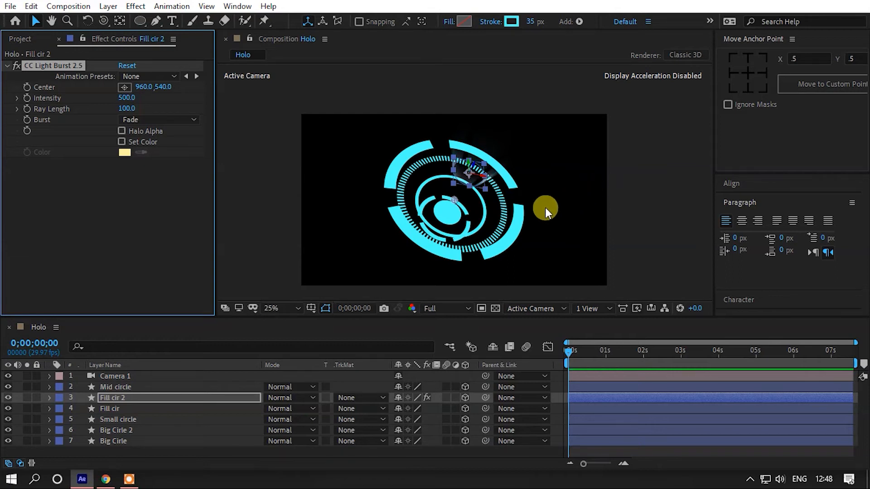
# Raise the light burst's Ray Length to 313 and set its Burst type to Straight
pyautogui.moveTo(122, 111); pyautogui.dragTo(289, 122)
pyautogui.click(139, 119)
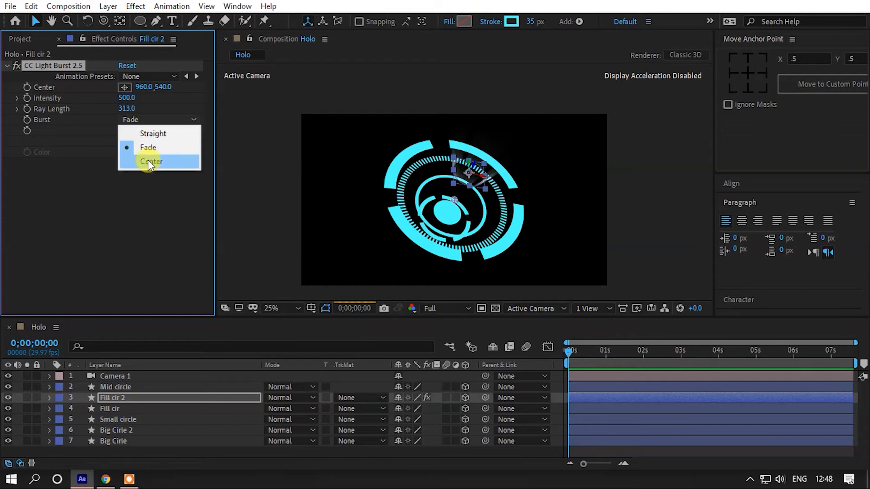
pyautogui.click(155, 132)
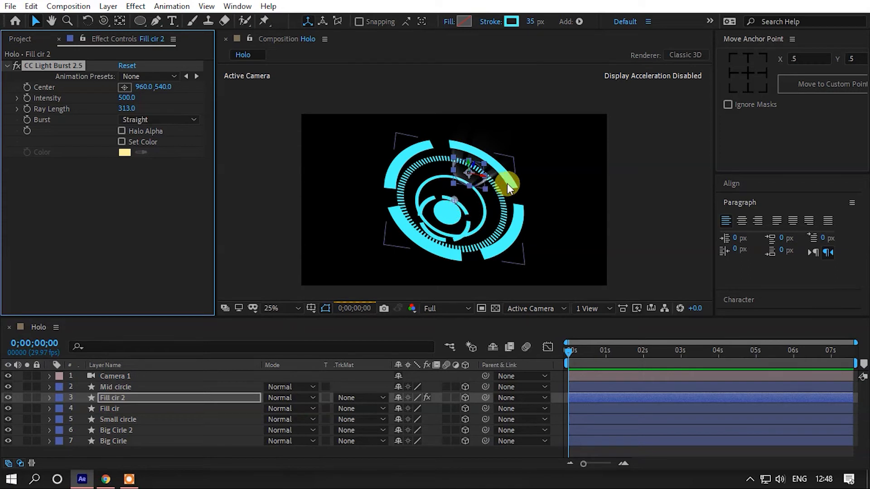
# Examine the light rays around the rings with nothing selected, trying a slight camera orbit and undoing it
pyautogui.click(623, 186)
pyautogui.press(',')
pyautogui.press('.')
pyautogui.press(',')
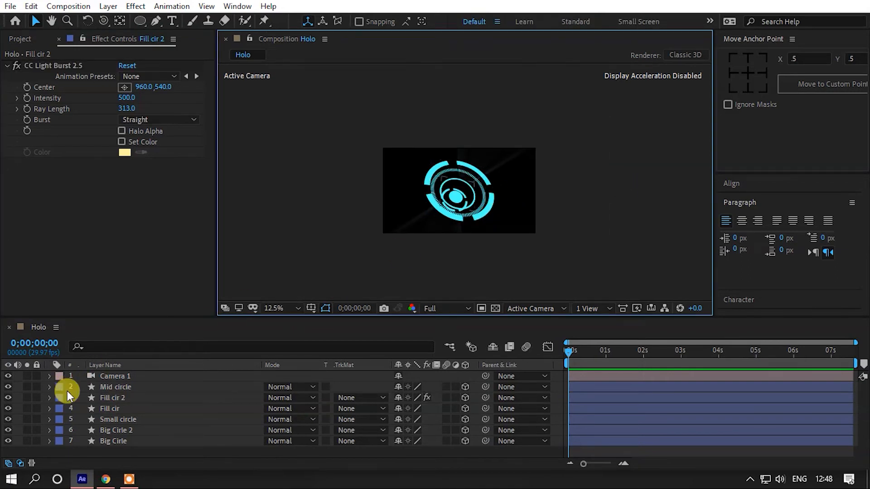
pyautogui.press('.')
pyautogui.press('c')
pyautogui.click(450, 200)
pyautogui.moveTo(452, 199); pyautogui.dragTo(452, 203)
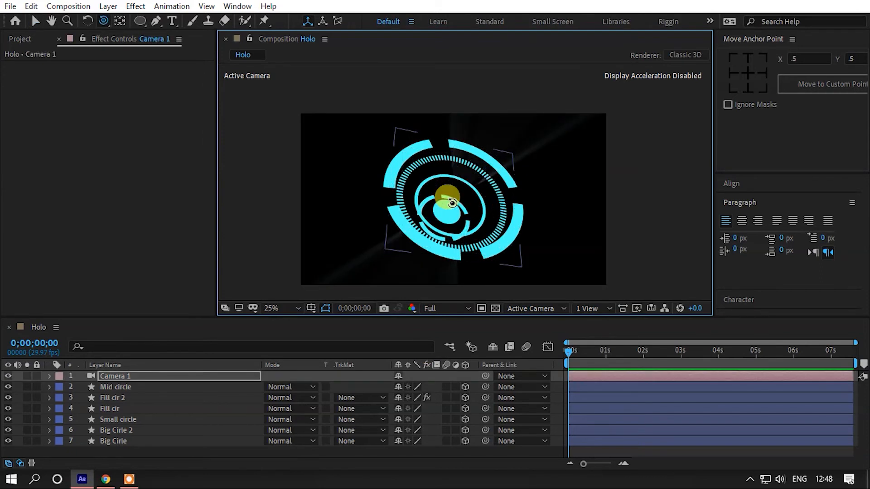
pyautogui.hotkey('ctrl', 'z')
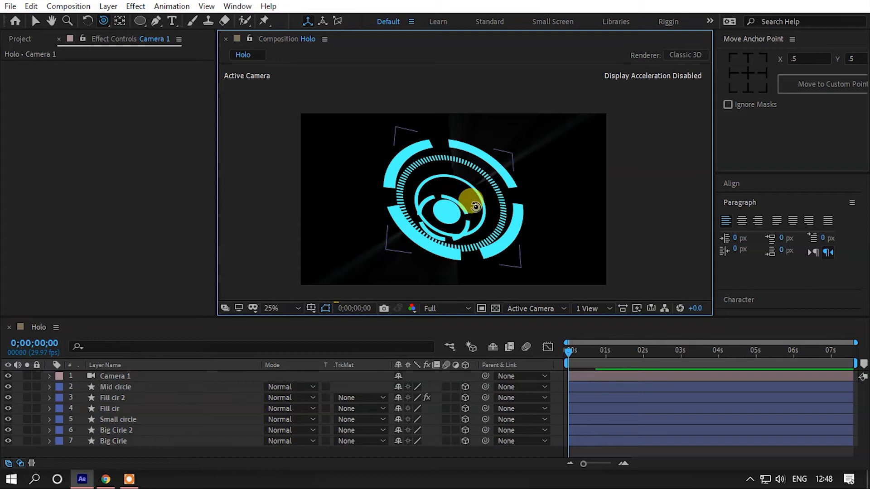
pyautogui.press('v')
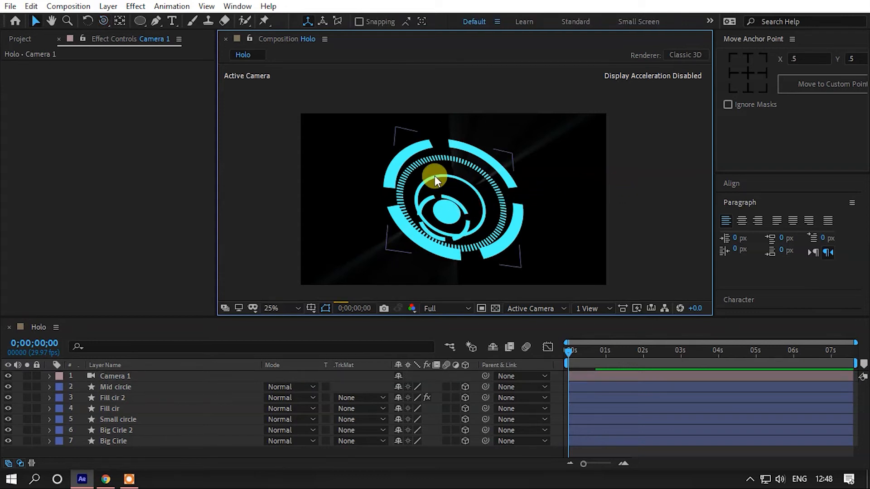
# Set the Mid circle layer's stroke width to 45 px
pyautogui.click(435, 176)
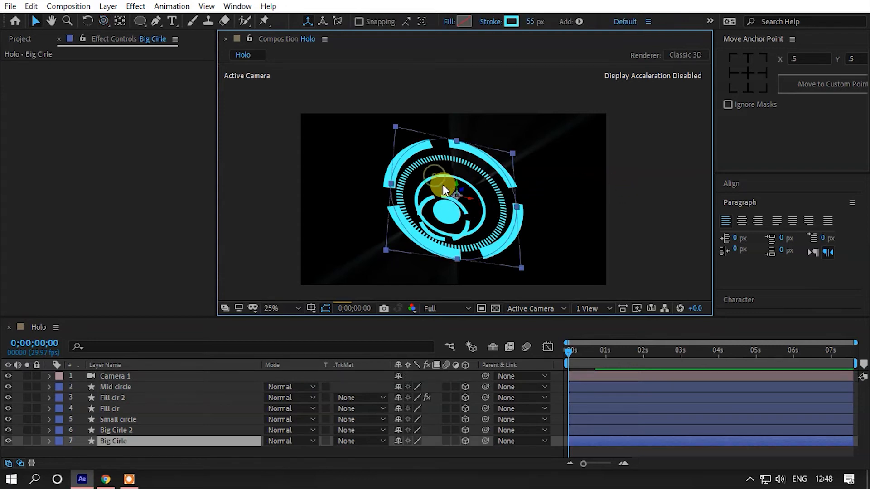
pyautogui.click(121, 387)
pyautogui.click(532, 21)
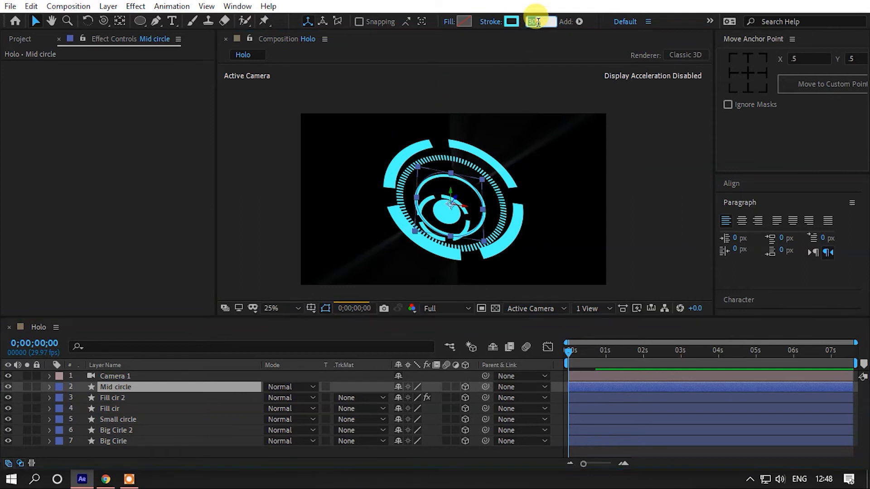
pyautogui.write('45')
pyautogui.press('Return')
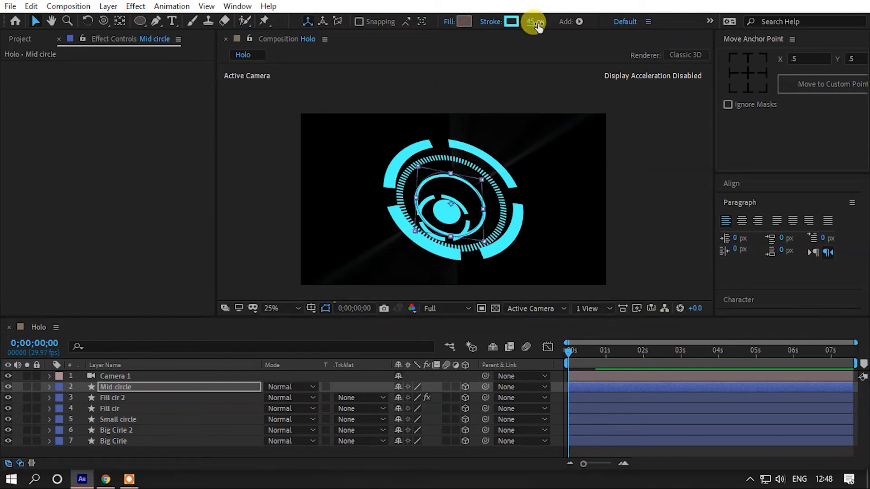
# Check the thicker middle ring and the light rays against the whole design at different magnifications
pyautogui.scroll(2, 546, 173)
pyautogui.moveTo(428, 201); pyautogui.dragTo(436, 166)
pyautogui.scroll(-3, 439, 165)
pyautogui.click(653, 185)
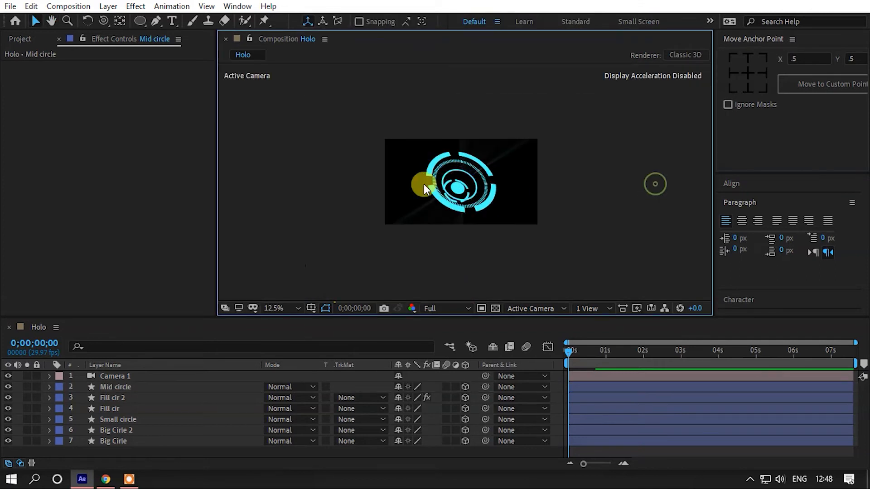
pyautogui.scroll(1, 426, 186)
pyautogui.scroll(-2, 437, 181)
pyautogui.scroll(2, 447, 169)
pyautogui.press('c')
pyautogui.hotkey('ctrl', 'shift', 'a')
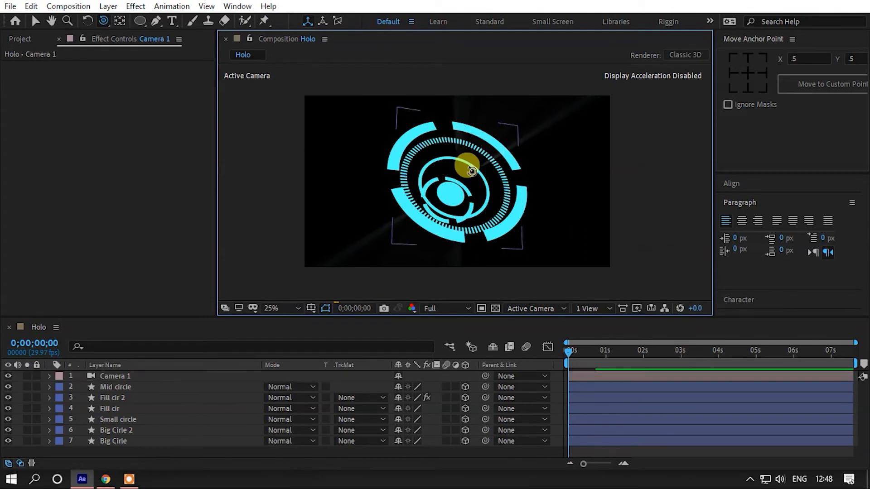
pyautogui.hotkey('ctrl', 'z')
pyautogui.hotkey('ctrl', 'shift', 'a')
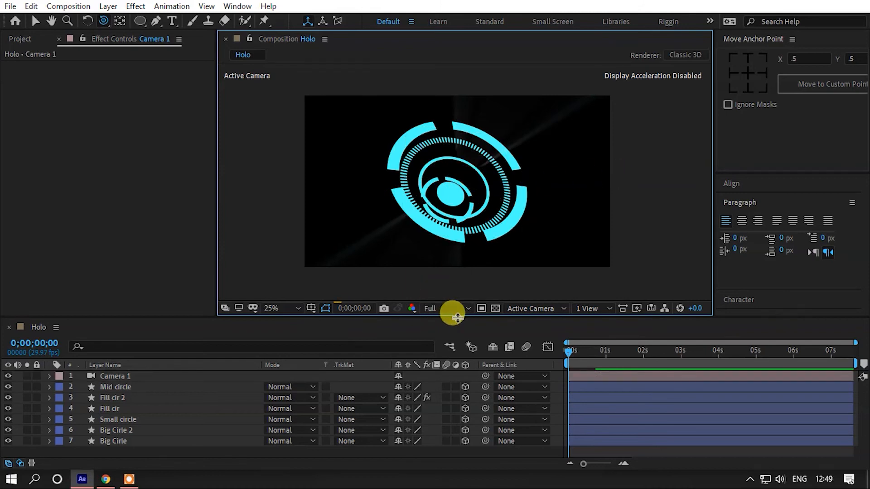
# Lower the composition preview resolution to Third
pyautogui.press('v')
pyautogui.click(438, 308)
pyautogui.click(440, 363)
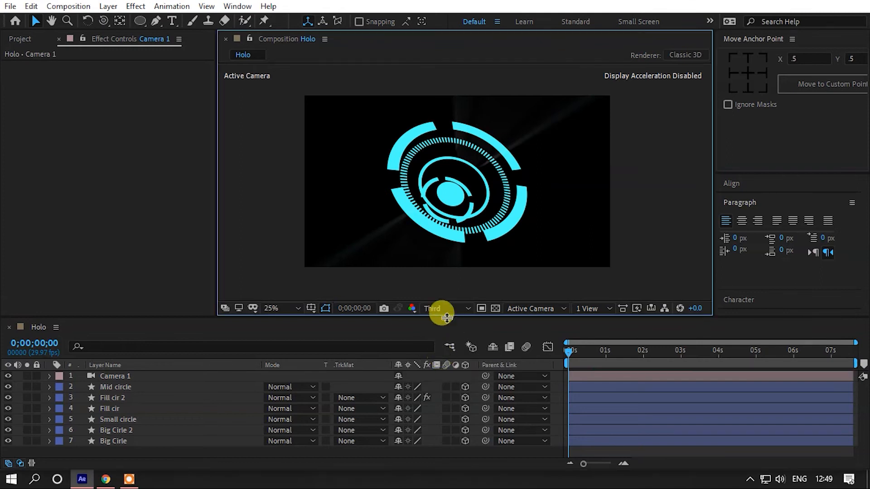
# Orbit the camera so the rings face the viewer more directly, and clear the layer selection
pyautogui.click(462, 194)
pyautogui.press('c')
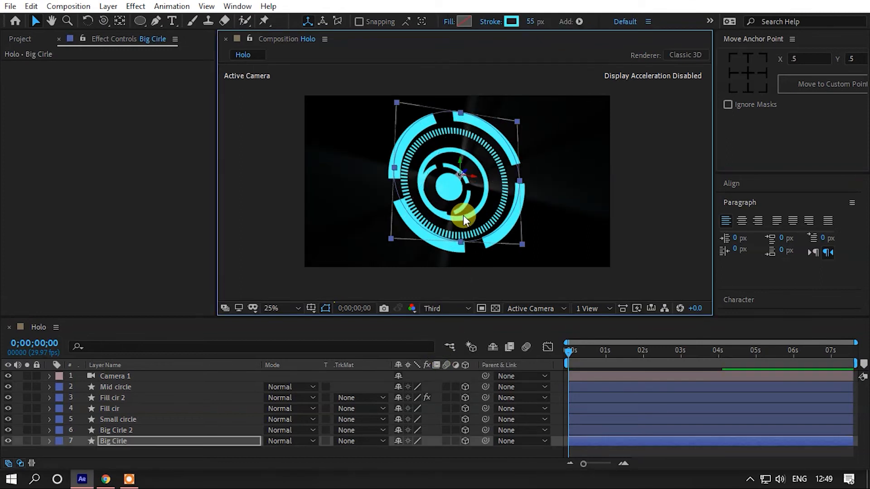
pyautogui.moveTo(463, 215)
pyautogui.mouseDown()
pyautogui.moveTo(460, 201)
pyautogui.moveTo(464, 210)
pyautogui.mouseUp()
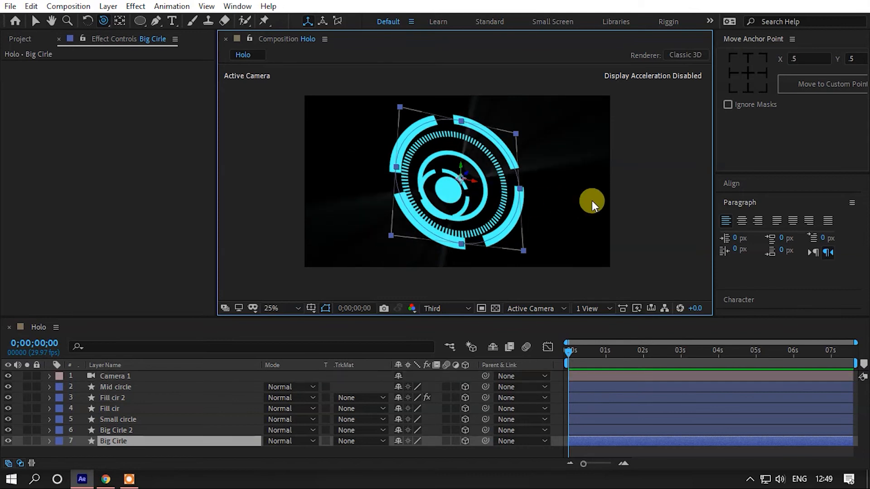
pyautogui.press('v')
pyautogui.click(648, 181)
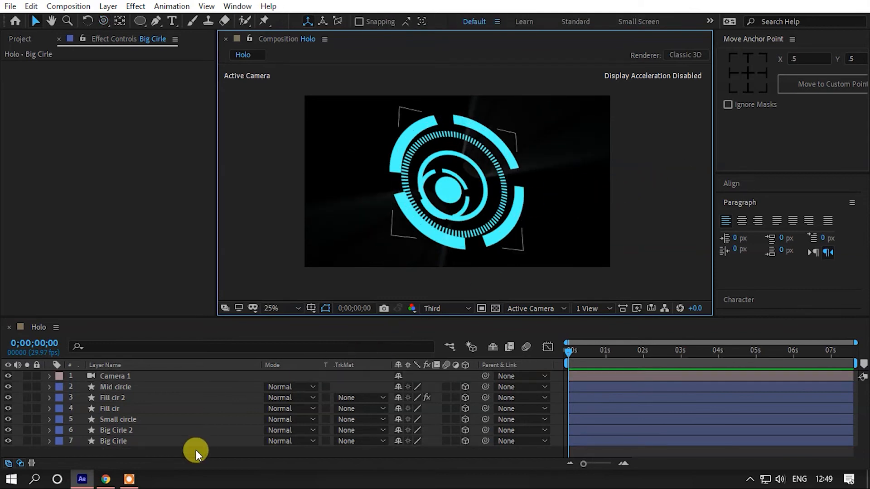
# Duplicate the Fill cir 2 layer and remove the CC Light Burst 2.5 effect from the copy
pyautogui.click(113, 408)
pyautogui.click(115, 400)
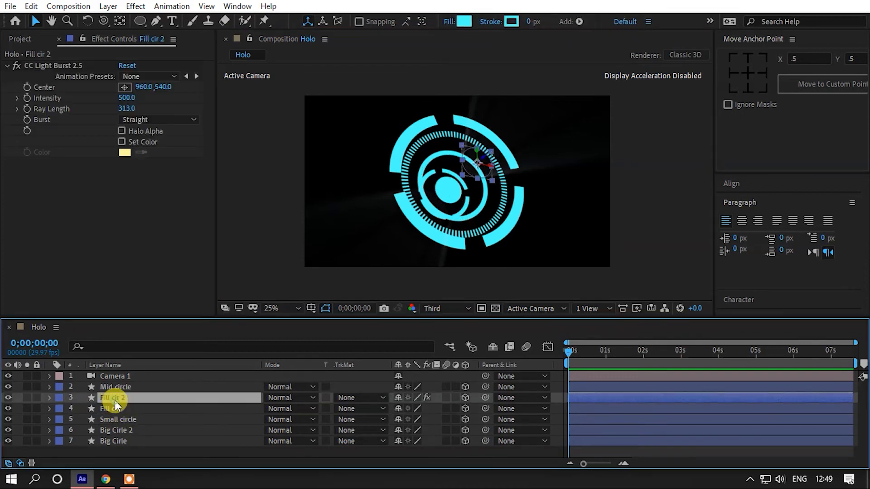
pyautogui.hotkey('ctrl', 'd')
pyautogui.click(67, 66)
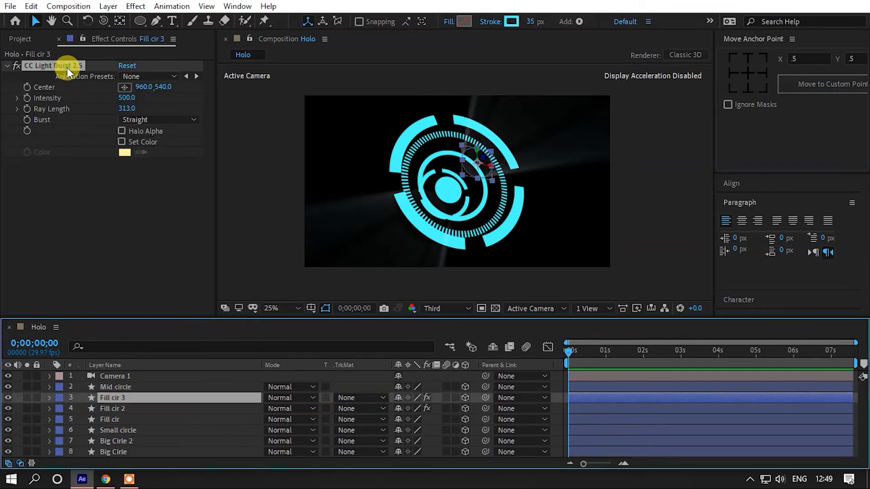
pyautogui.press('Delete')
pyautogui.click(634, 193)
# Place the Fill cir 2 layer above Fill cir 3 in the stack and nudge it slightly along its Z axis
pyautogui.click(118, 401)
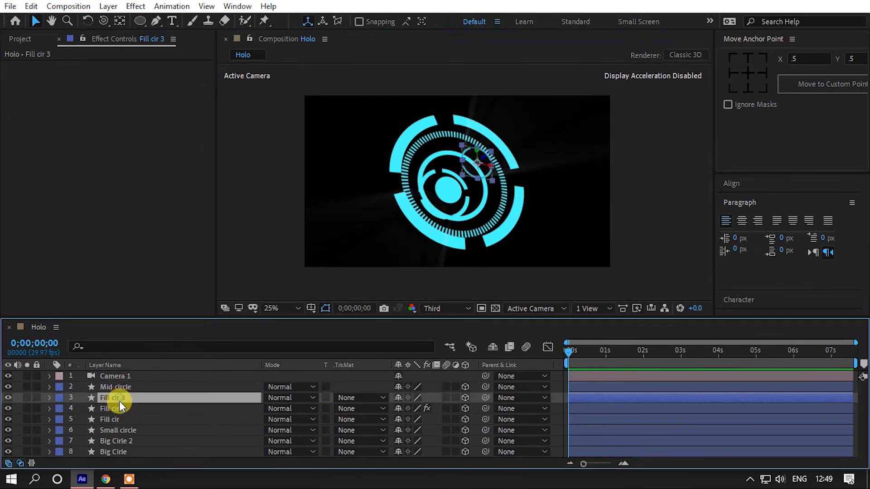
pyautogui.click(119, 407)
pyautogui.moveTo(119, 408); pyautogui.dragTo(124, 393)
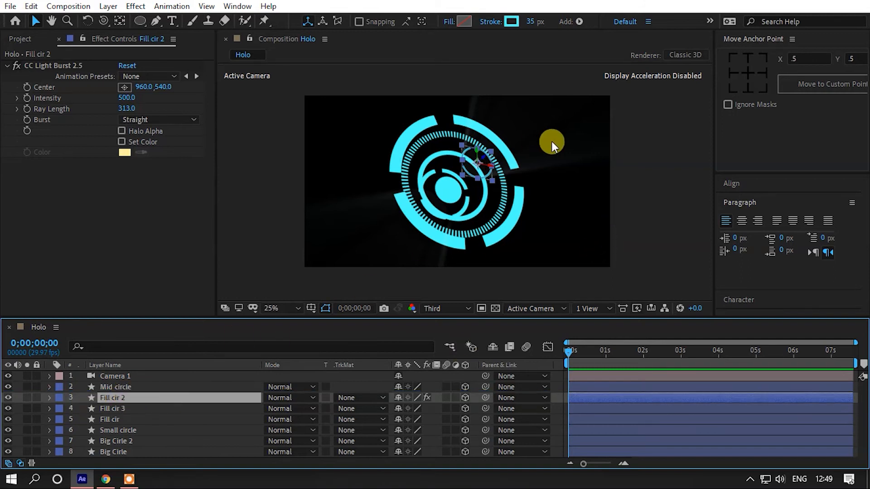
pyautogui.click(483, 156)
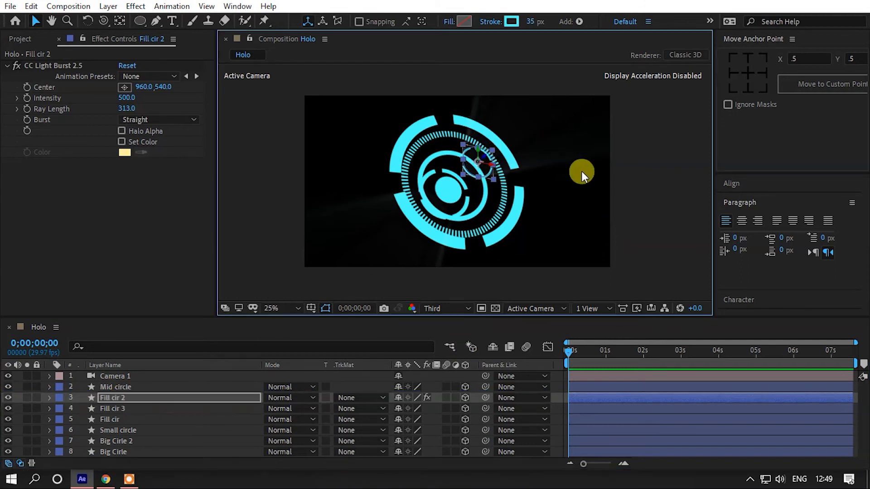
# Change the Burst type of Fill cir 2's light burst to Fade
pyautogui.scroll(4, 470, 167)
pyautogui.click(145, 118)
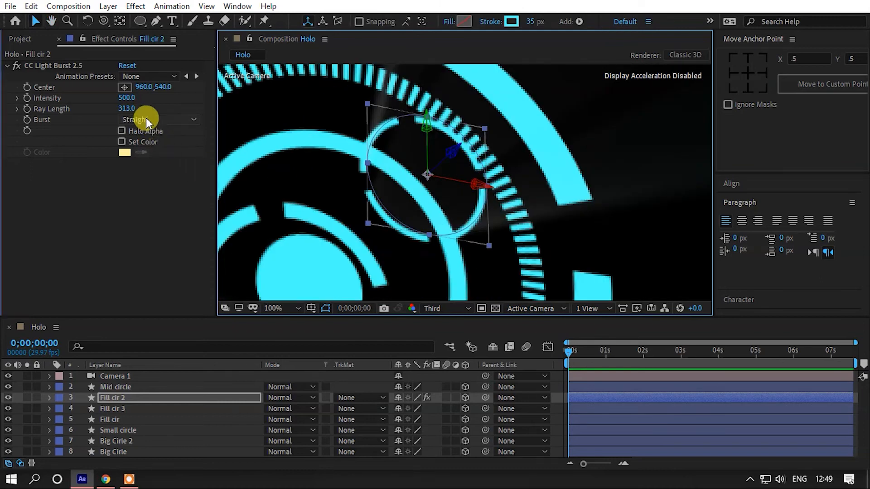
pyautogui.click(159, 148)
pyautogui.scroll(-4, 402, 168)
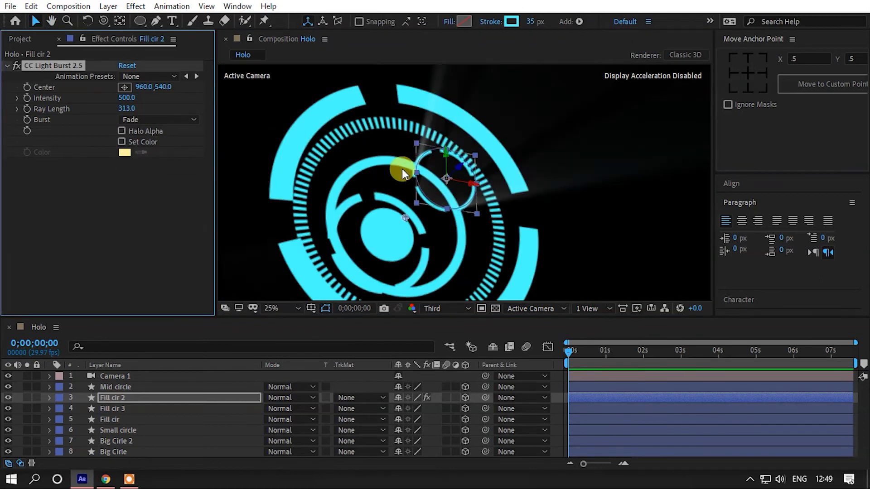
# Enable Set Color for Fill cir 2's light burst and make its color red
pyautogui.click(121, 142)
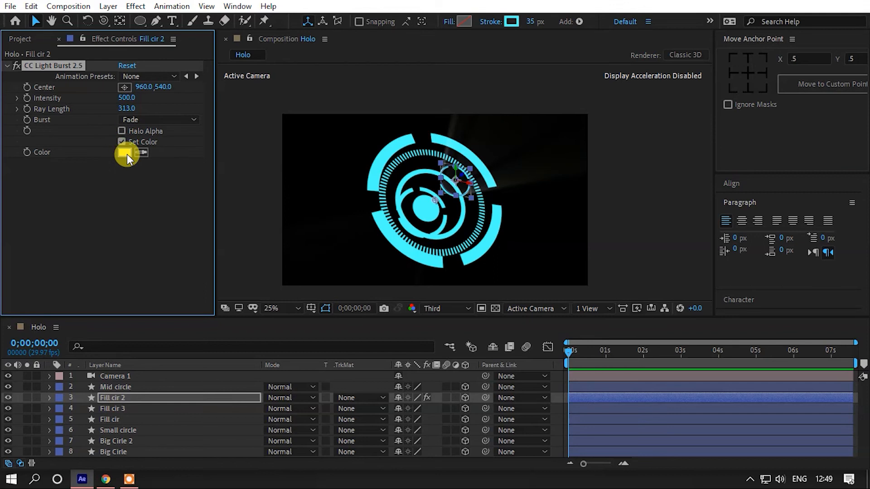
pyautogui.click(125, 152)
pyautogui.moveTo(748, 258); pyautogui.dragTo(745, 226)
pyautogui.click(827, 234)
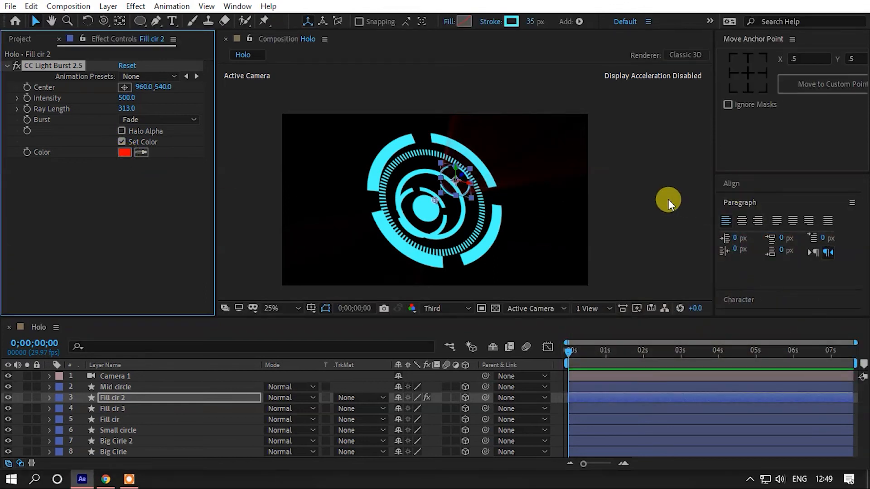
# Create a new solid layer named OP in the Holo composition
pyautogui.click(439, 169)
pyautogui.scroll(1, 440, 170)
pyautogui.scroll(-1, 465, 184)
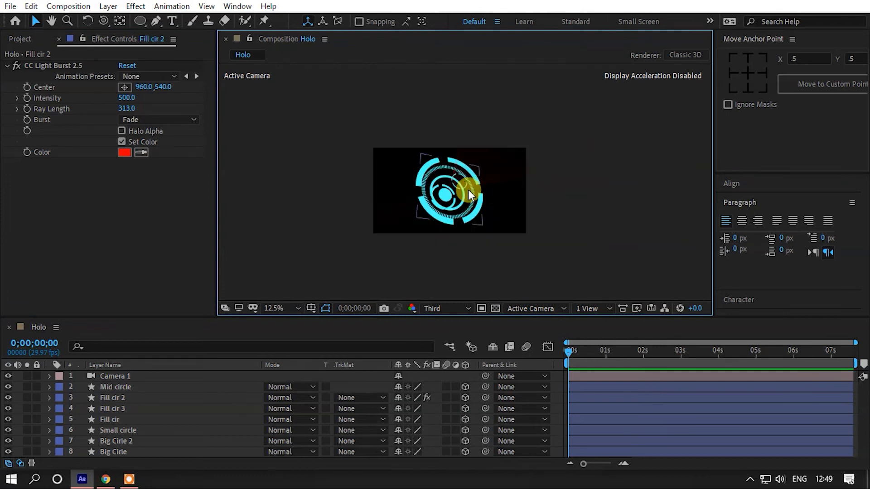
pyautogui.click(109, 6)
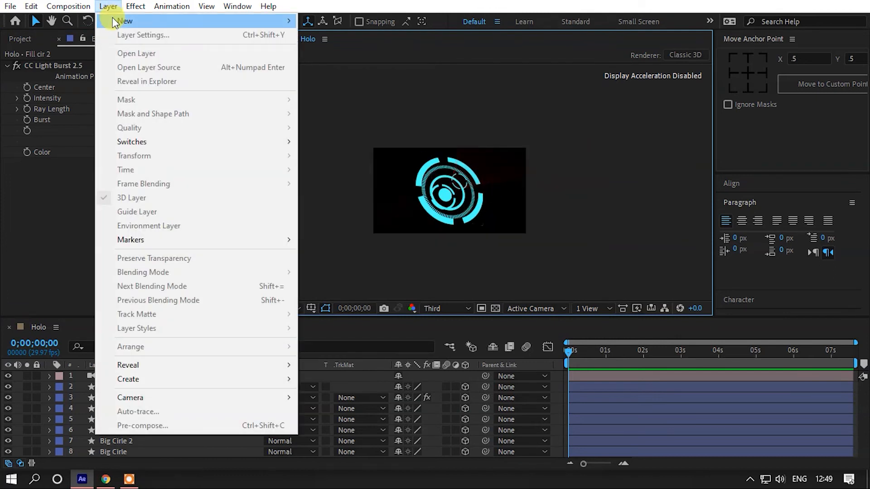
pyautogui.moveTo(286, 21)
pyautogui.click(330, 36)
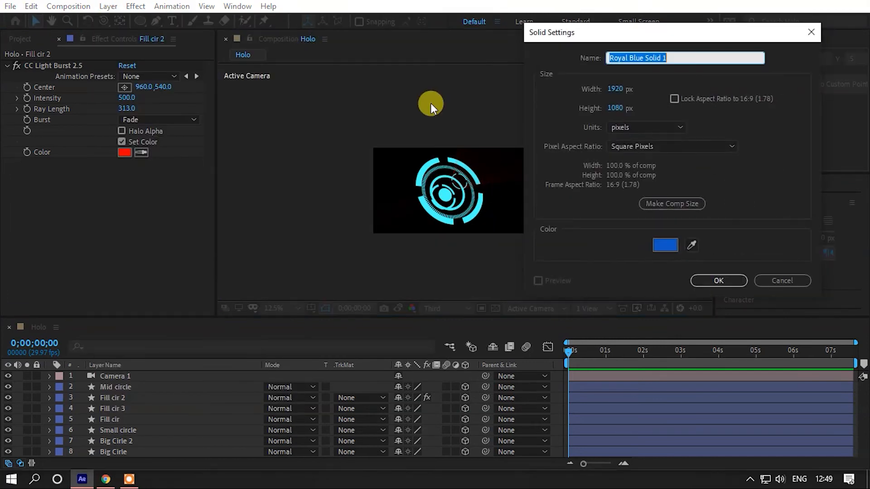
pyautogui.write('OP')
pyautogui.press('Return')
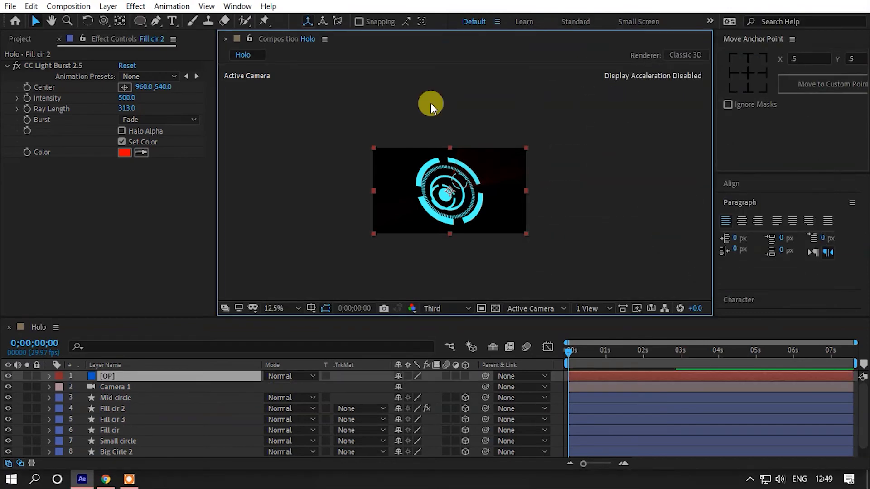
# Apply the Optical Flares effect to the OP solid
pyautogui.hotkey('ctrl', 'space')
pyautogui.write('op')
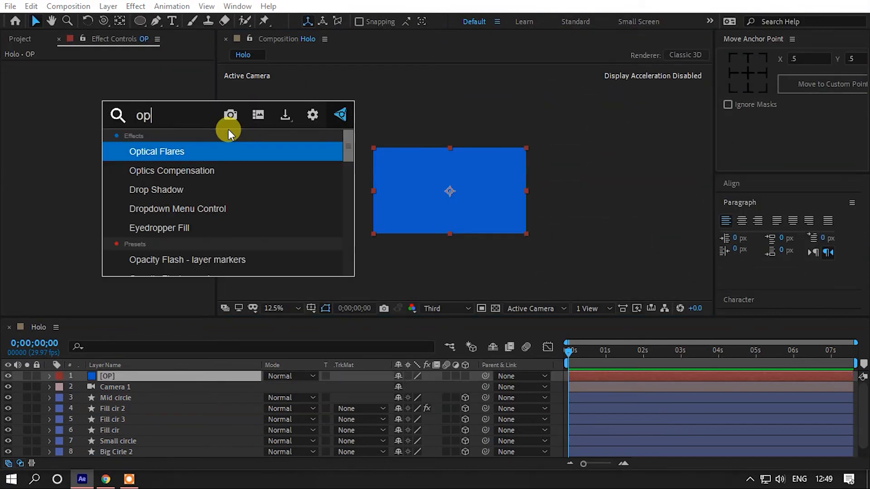
pyautogui.press('Return')
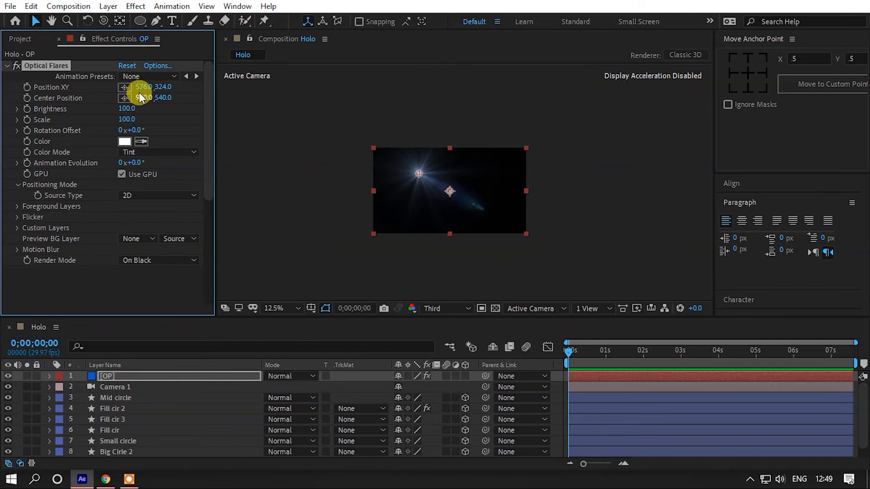
# Load the Beam preset from the Light presets into the OP layer's Optical Flares effect
pyautogui.click(154, 66)
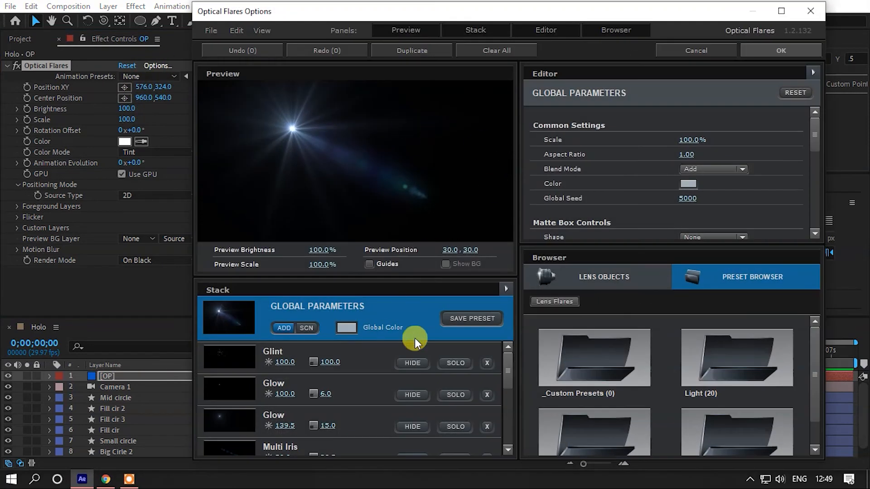
pyautogui.click(589, 368)
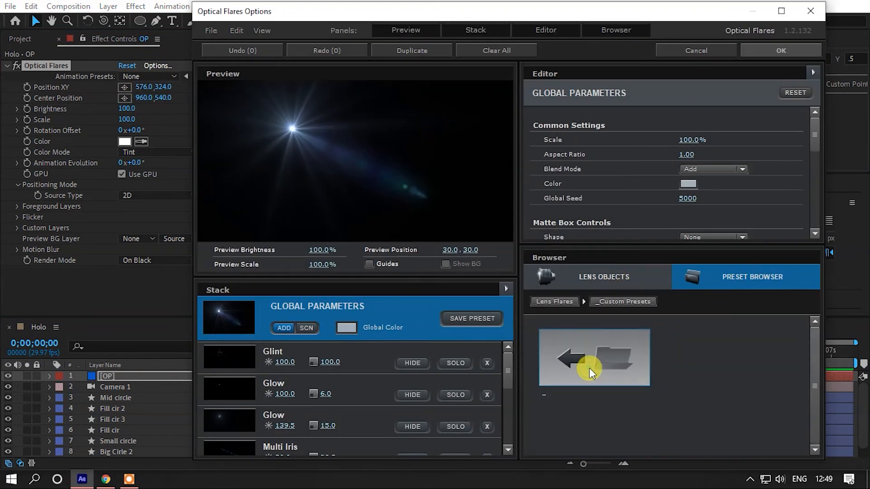
pyautogui.click(557, 300)
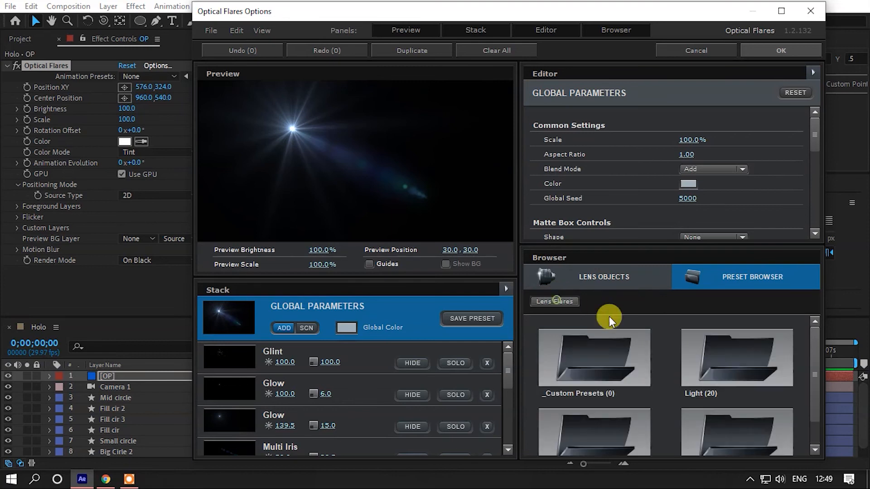
pyautogui.click(739, 372)
pyautogui.scroll(-2, 627, 405)
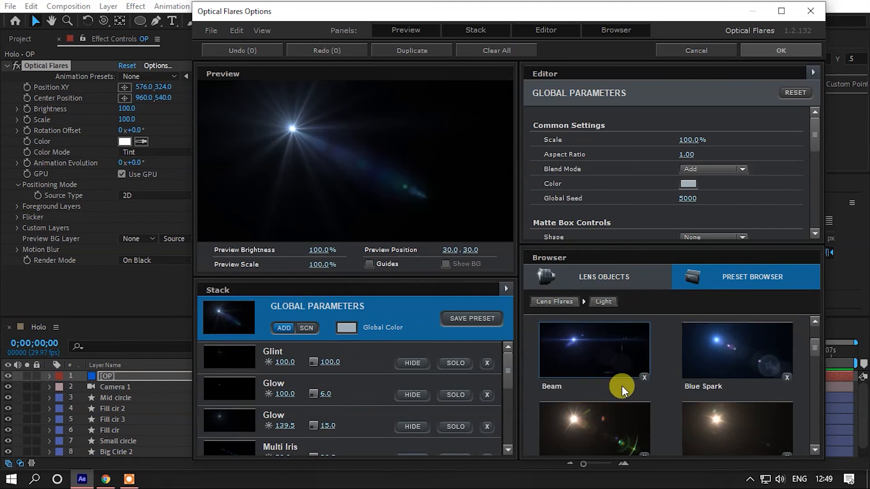
pyautogui.click(609, 357)
pyautogui.click(781, 51)
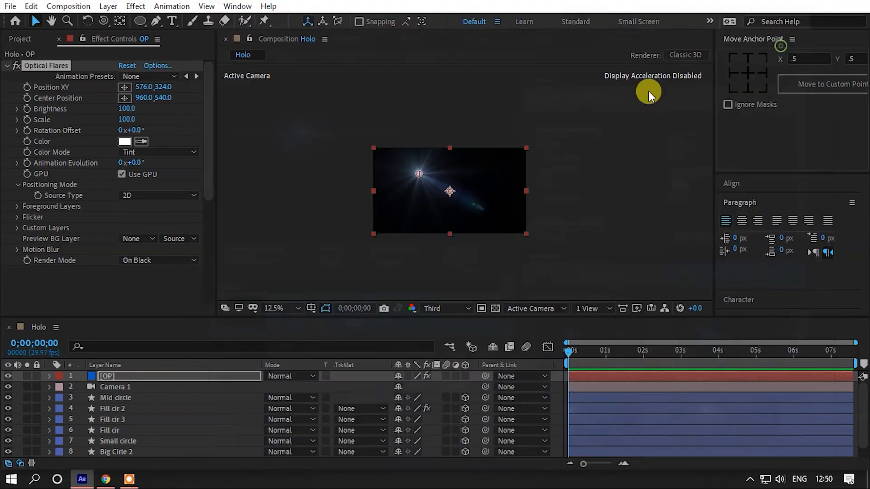
# Set the OP layer's blending mode to Screen
pyautogui.scroll(1, 471, 183)
pyautogui.click(149, 375)
pyautogui.click(289, 376)
pyautogui.click(262, 375)
pyautogui.click(300, 372)
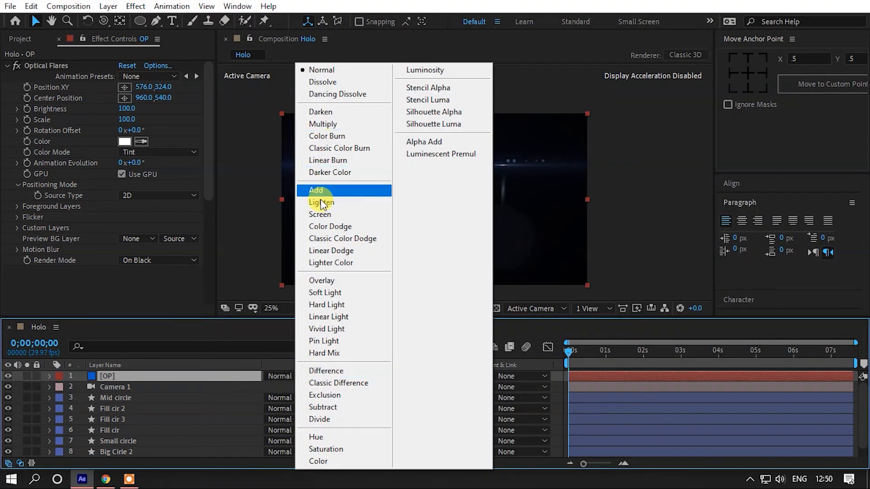
pyautogui.click(358, 215)
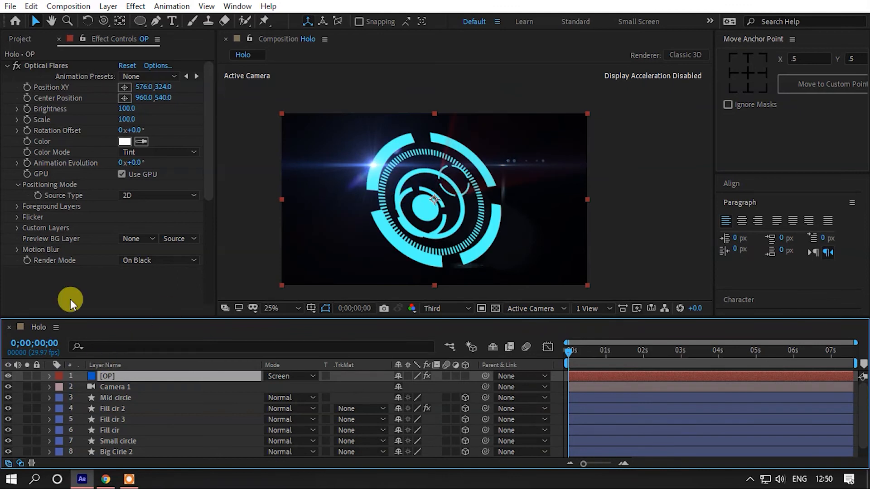
# Sample the rings' cyan as the Optical Flares color and move the flare's Position XY to about 752, 372
pyautogui.click(125, 144)
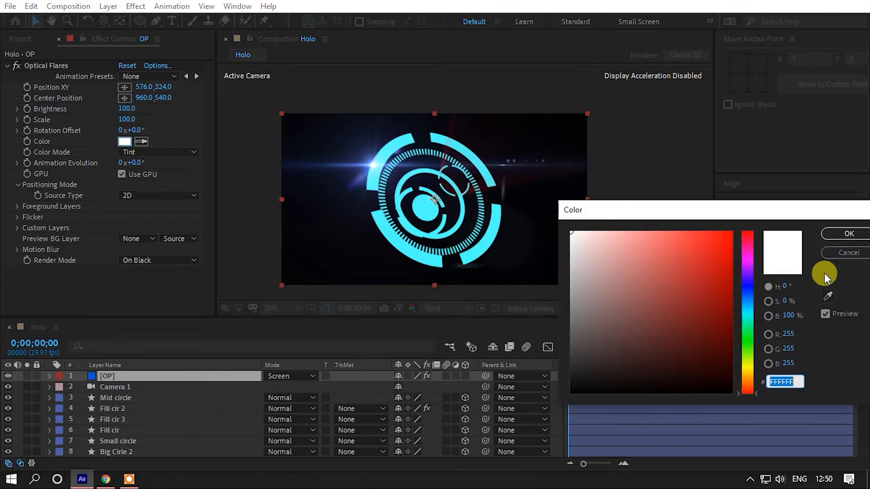
pyautogui.click(827, 296)
pyautogui.click(475, 152)
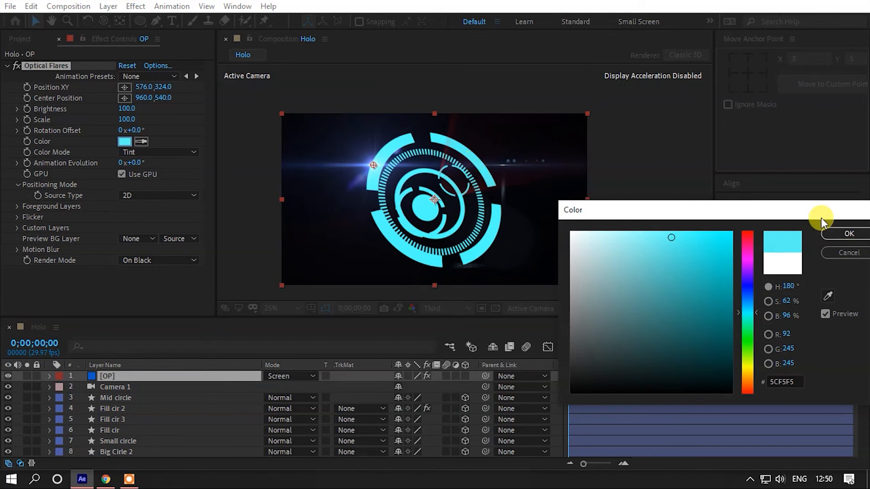
pyautogui.click(835, 233)
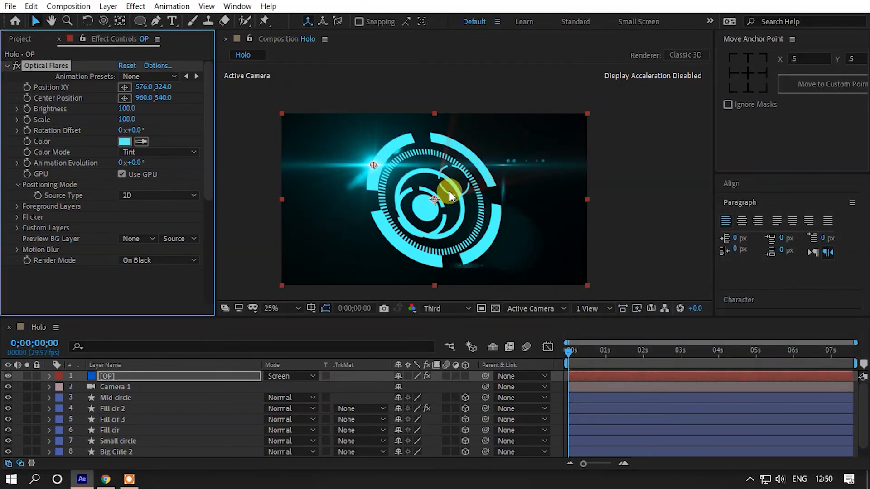
pyautogui.moveTo(374, 161); pyautogui.dragTo(401, 173)
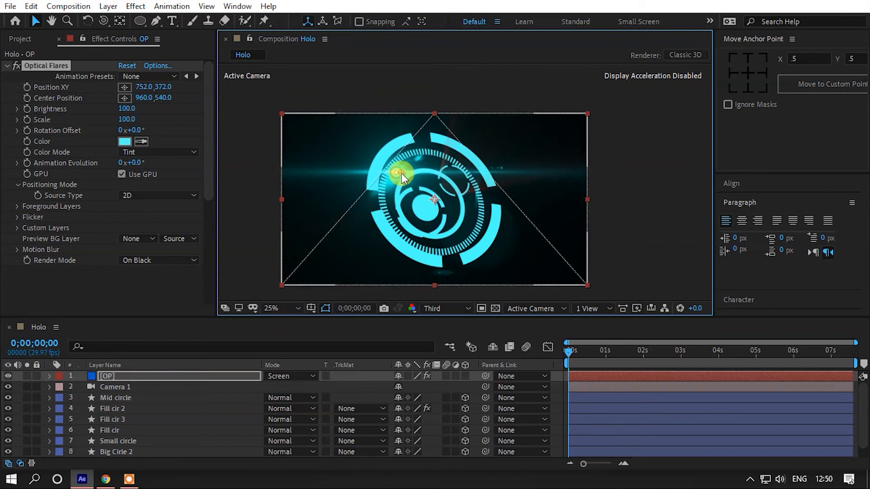
pyautogui.scroll(-1, 95, 417)
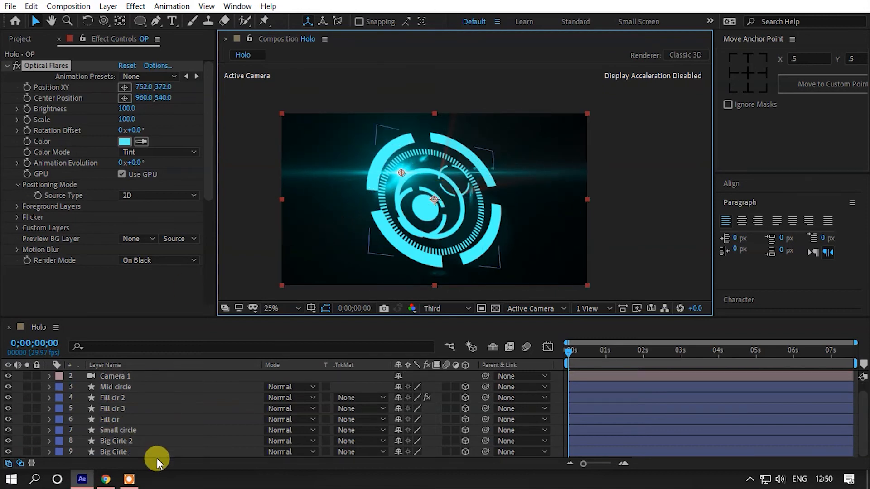
pyautogui.scroll(1, 157, 458)
# Create another solid layer named BG
pyautogui.click(109, 7)
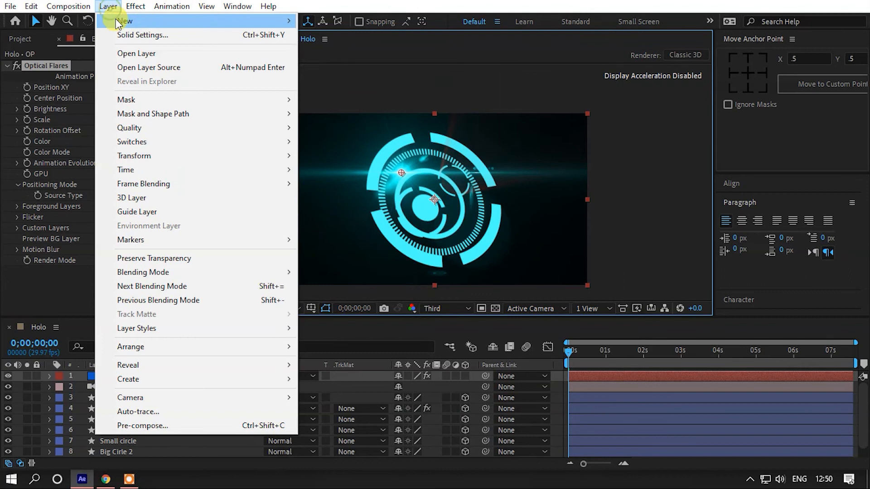
pyautogui.moveTo(125, 17)
pyautogui.click(340, 36)
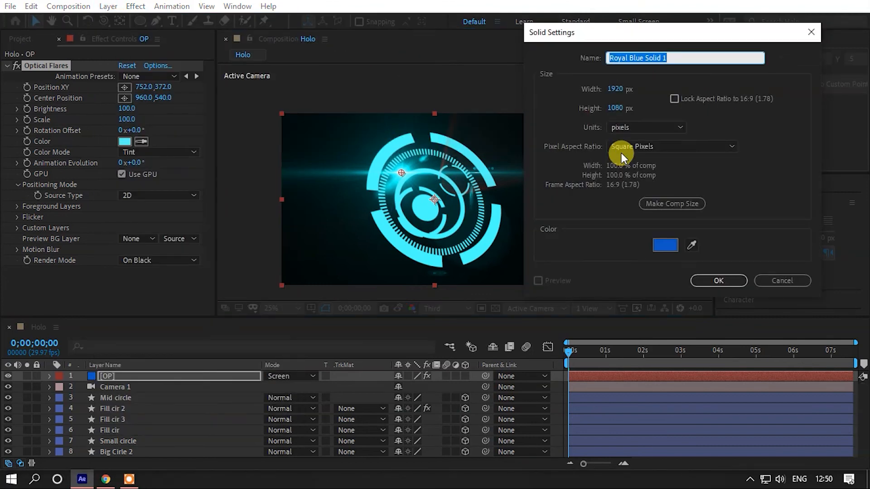
pyautogui.write('BG')
pyautogui.press('Return')
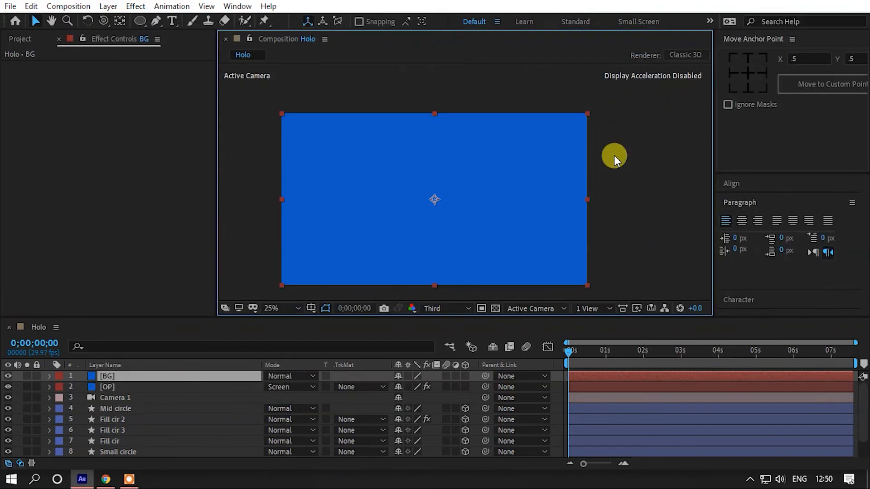
# Move the BG solid to the bottom of the layer stack
pyautogui.scroll(-2, 130, 356)
pyautogui.scroll(2, 138, 368)
pyautogui.press('`')
pyautogui.moveTo(104, 96); pyautogui.dragTo(135, 217)
pyautogui.press('`')
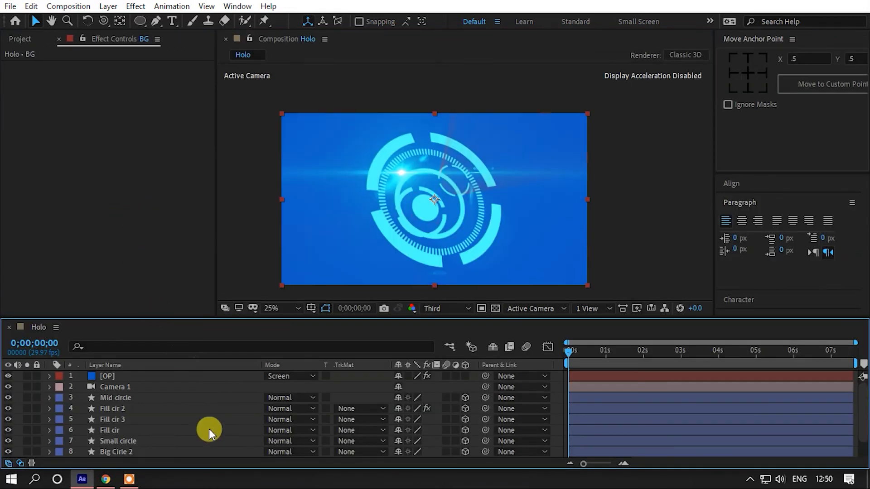
# Apply the Gradient Ramp effect to the BG layer
pyautogui.scroll(-1, 200, 429)
pyautogui.hotkey('ctrl', 'space')
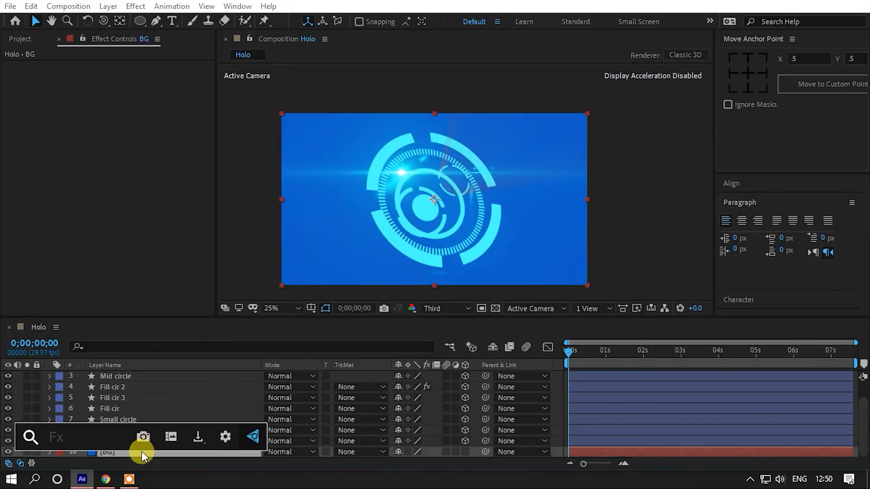
pyautogui.write('ramp')
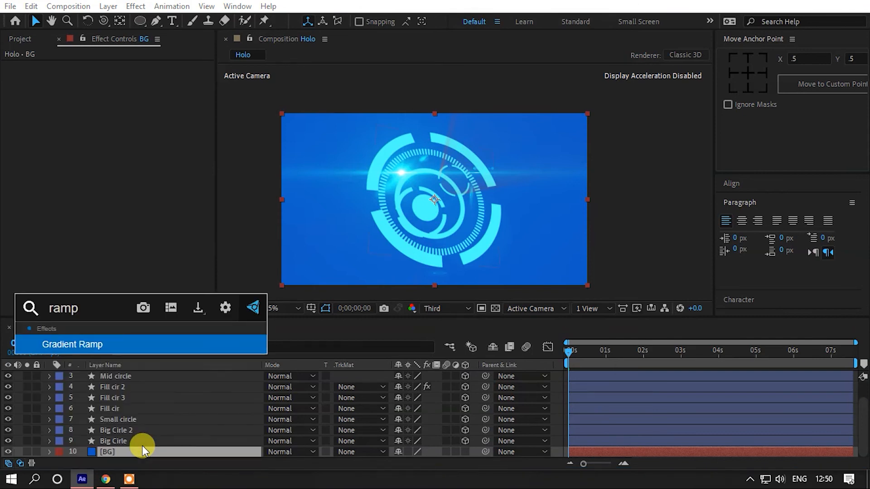
pyautogui.press('Return')
pyautogui.scroll(2, 485, 211)
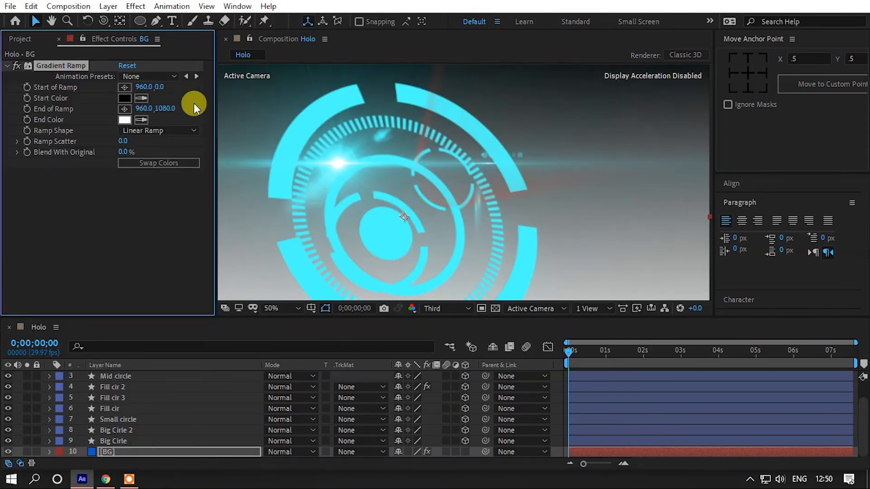
# Swap the BG gradient's colors and sample the rings' cyan as its Start Color
pyautogui.click(139, 166)
pyautogui.click(141, 99)
pyautogui.click(301, 126)
pyautogui.scroll(-2, 477, 135)
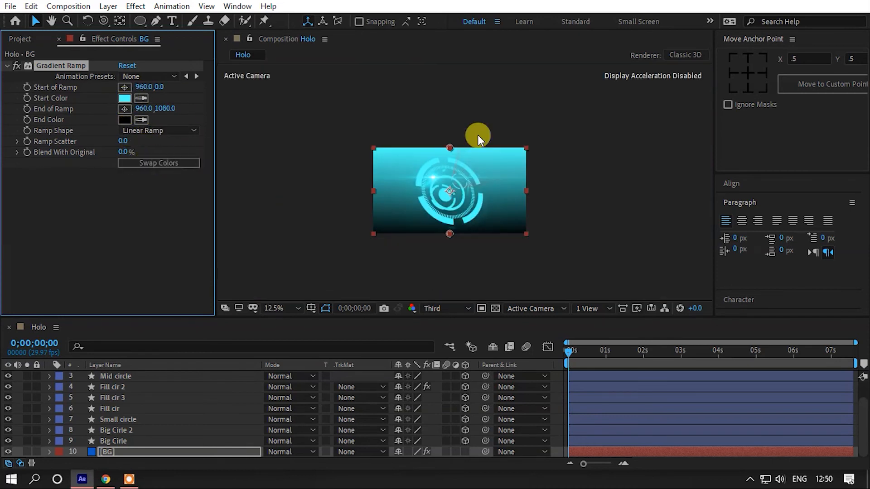
# Make the BG gradient a Radial Ramp and move its End of Ramp to about 976, 1856
pyautogui.scroll(2, 477, 135)
pyautogui.click(159, 131)
pyautogui.click(149, 158)
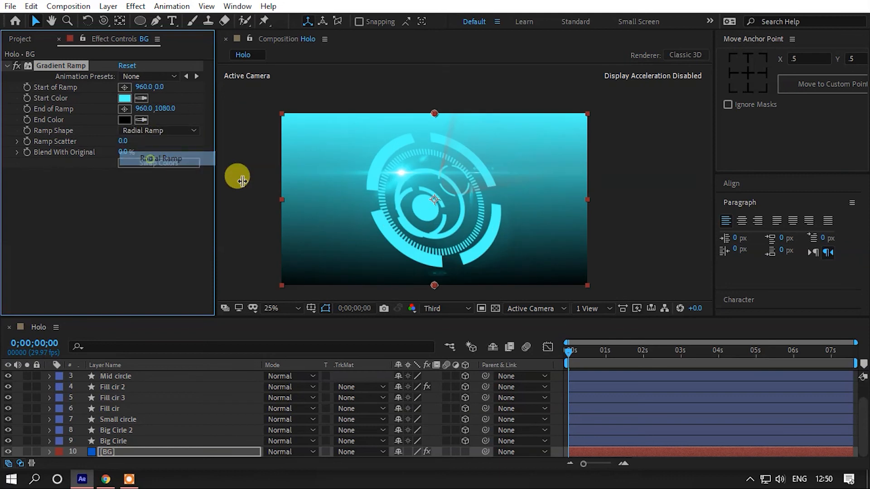
pyautogui.scroll(-1, 461, 188)
pyautogui.moveTo(445, 235); pyautogui.dragTo(451, 296)
# Darken the BG gradient's Start Color to the teal 0F5C5C
pyautogui.click(119, 90)
pyautogui.click(124, 97)
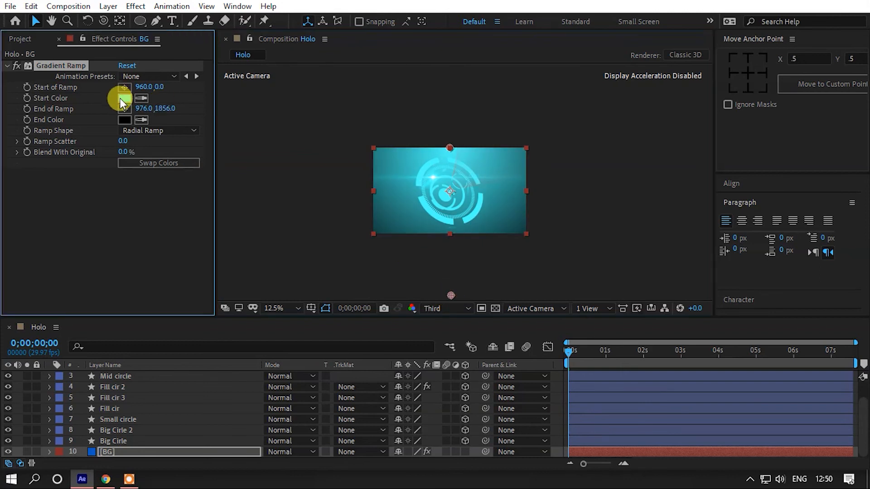
pyautogui.moveTo(681, 285); pyautogui.dragTo(700, 313)
pyautogui.click(847, 234)
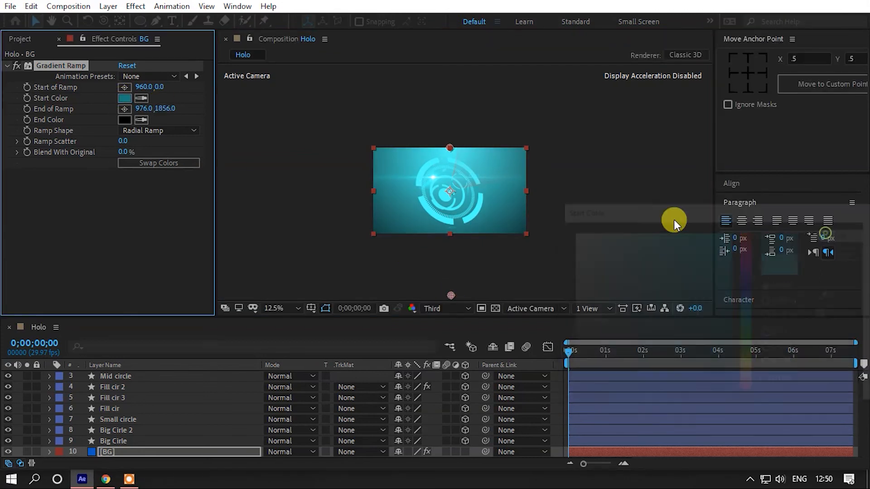
pyautogui.click(124, 98)
pyautogui.click(843, 233)
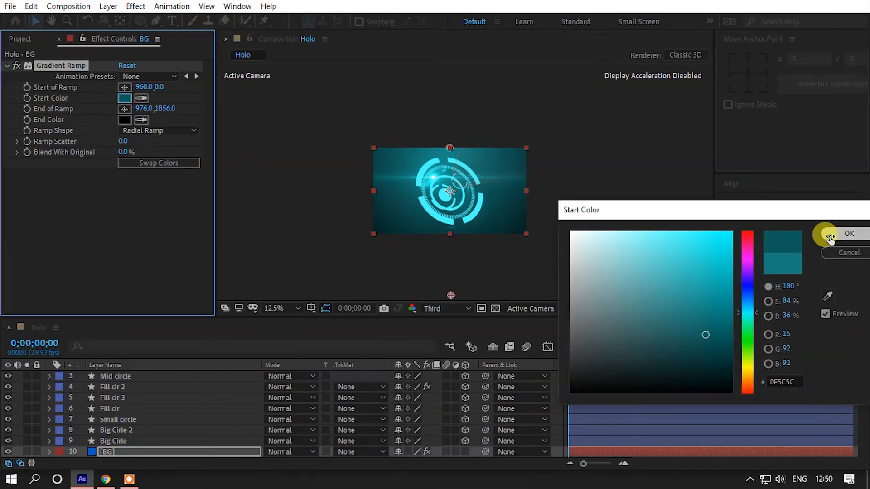
# Try a dark blue End Color for the BG gradient and undo it
pyautogui.click(124, 120)
pyautogui.moveTo(748, 312); pyautogui.dragTo(749, 308)
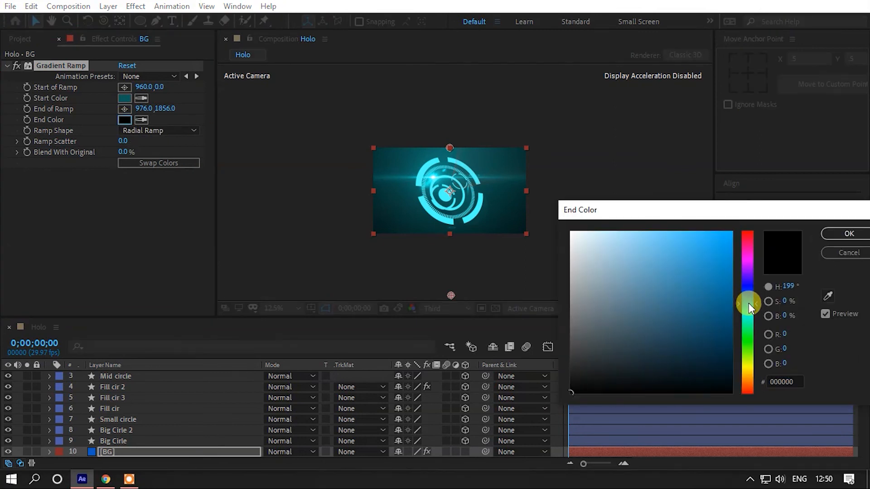
pyautogui.click(696, 348)
pyautogui.click(843, 234)
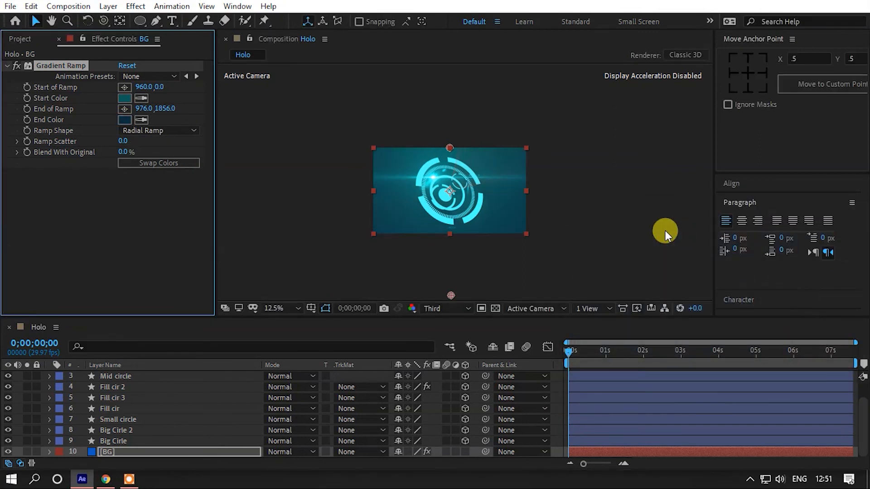
pyautogui.hotkey('ctrl', 'z')
pyautogui.click(631, 210)
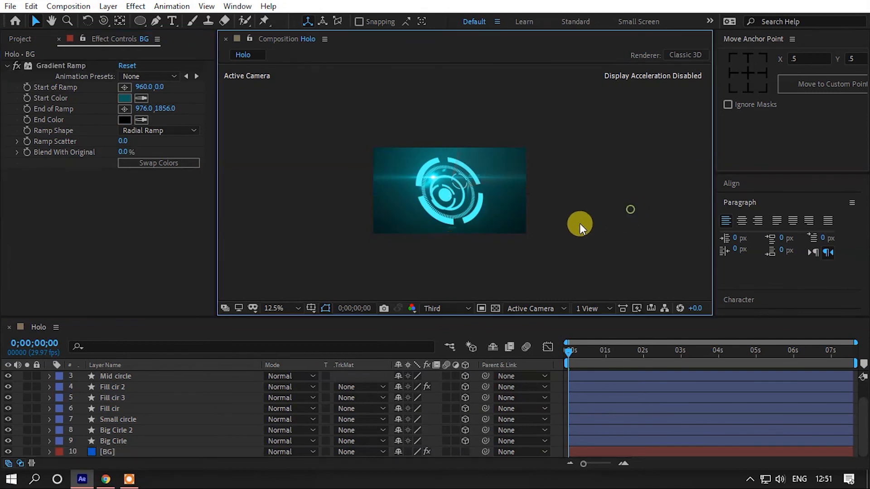
# Set the BG gradient's Start Color to the darker teal 084343
pyautogui.scroll(1, 575, 222)
pyautogui.moveTo(492, 189); pyautogui.dragTo(536, 165)
pyautogui.click(124, 98)
pyautogui.click(707, 349)
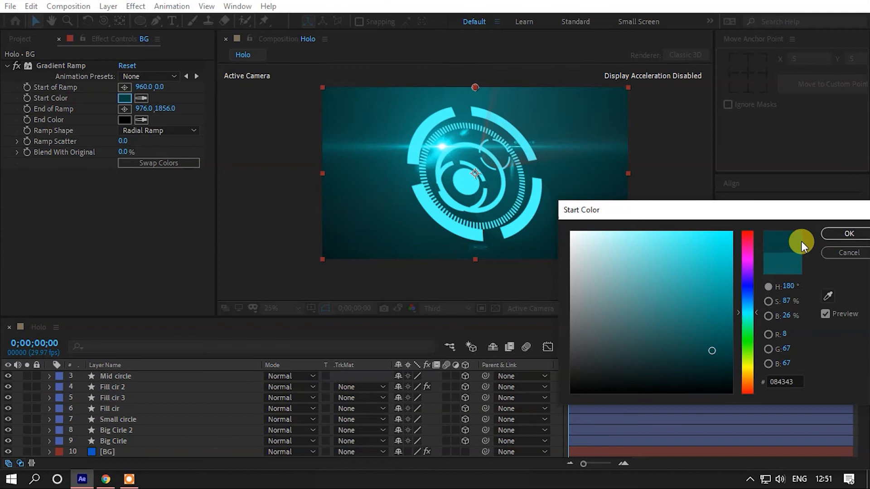
pyautogui.click(848, 233)
pyautogui.click(675, 185)
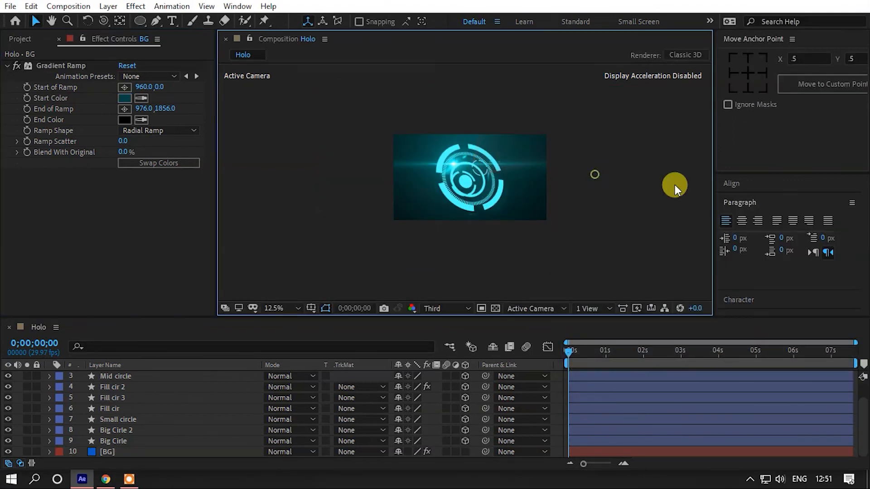
# Apply the Glow effect to the Big Cirle layer
pyautogui.moveTo(463, 168); pyautogui.dragTo(490, 161)
pyautogui.press('space')
pyautogui.moveTo(434, 176)
pyautogui.mouseDown()
pyautogui.moveTo(443, 169)
pyautogui.moveTo(431, 176)
pyautogui.mouseUp()
pyautogui.click(122, 442)
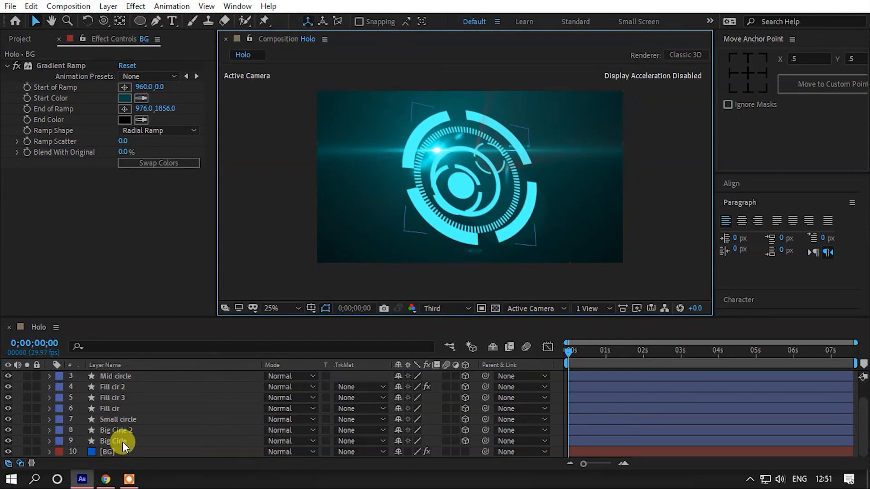
pyautogui.scroll(1, 122, 442)
pyautogui.click(113, 398)
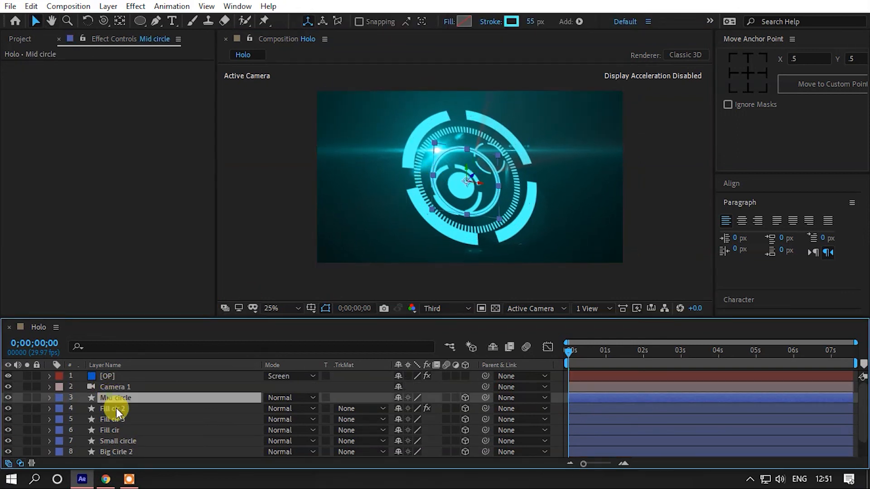
pyautogui.scroll(-1, 112, 432)
pyautogui.click(115, 443)
pyautogui.hotkey('ctrl', 'space')
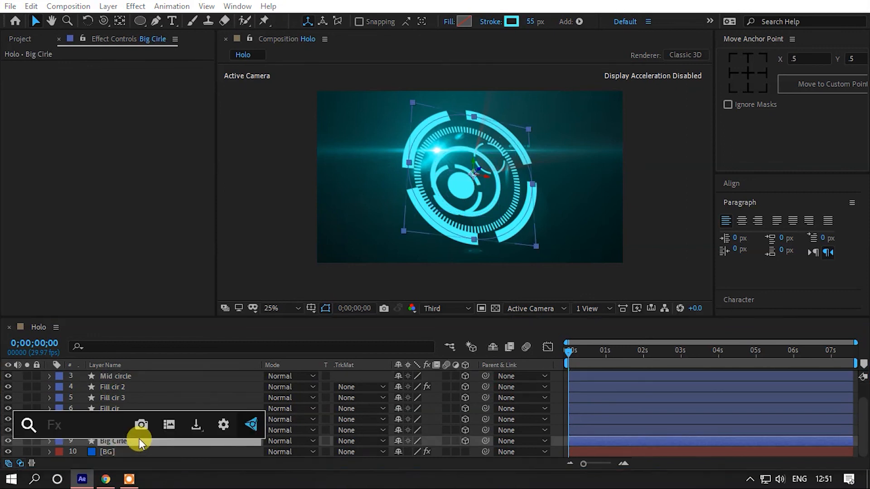
pyautogui.write('glow')
pyautogui.press('Return')
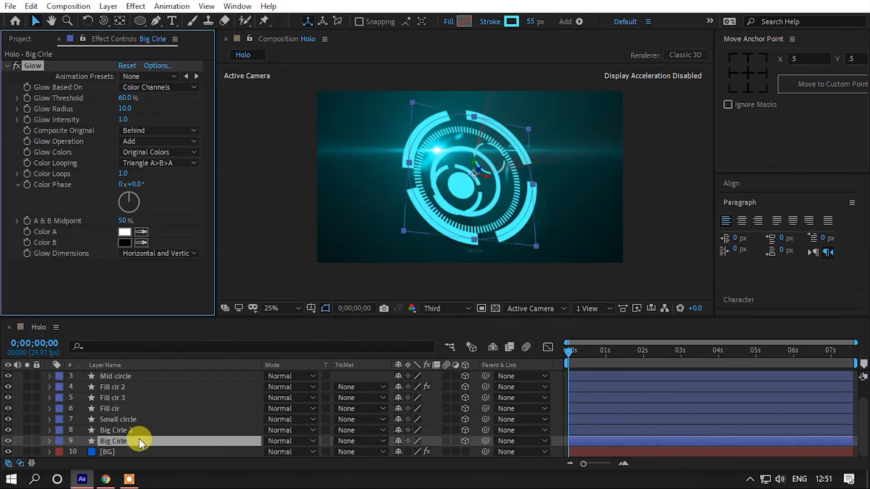
# Set the Glow Radius on the Big Cirle layer to 25
pyautogui.click(124, 109)
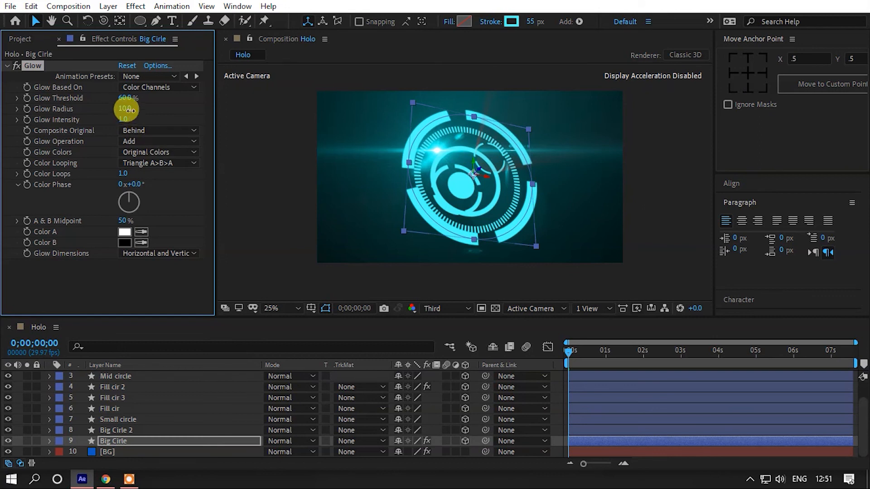
pyautogui.write('25')
pyautogui.press('Return')
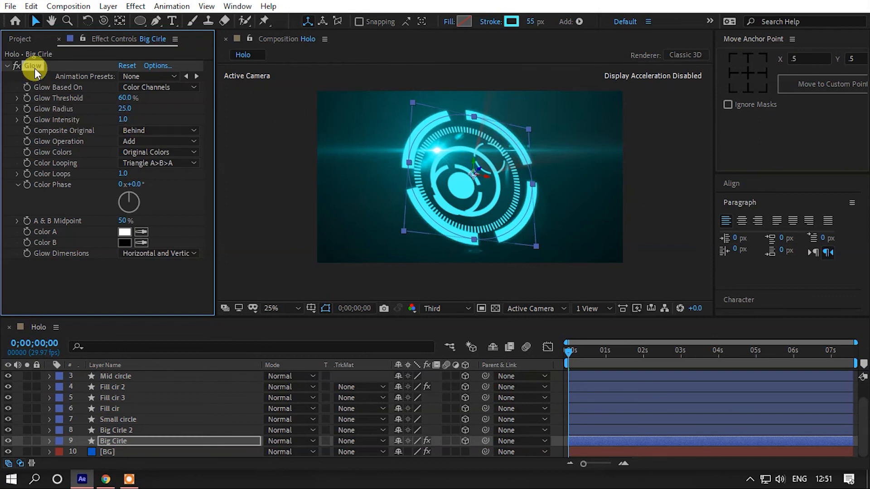
# Copy Big Cirle's Glow effect onto all the shape layers from Big Cirle 2 up to Mid circle
pyautogui.click(117, 431)
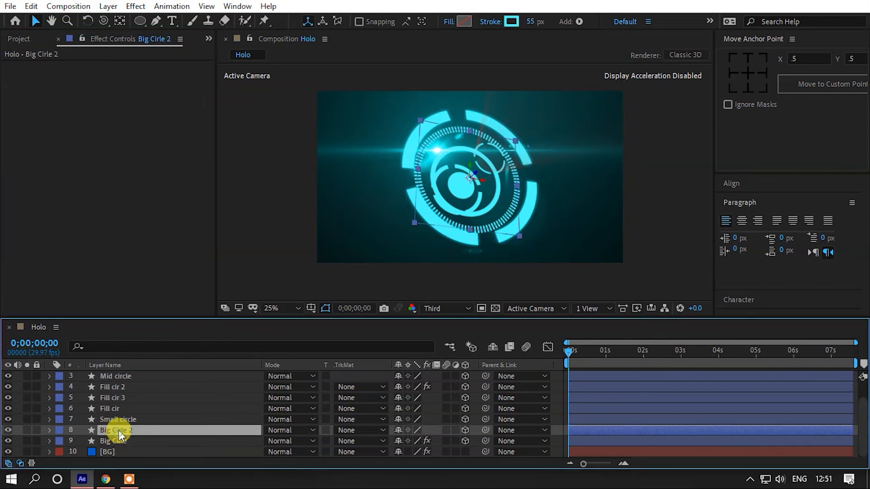
pyautogui.keyDown('shift'); pyautogui.click(111, 387); pyautogui.keyUp('shift')
pyautogui.keyDown('shift'); pyautogui.click(110, 376); pyautogui.keyUp('shift')
pyautogui.hotkey('ctrl', 'v')
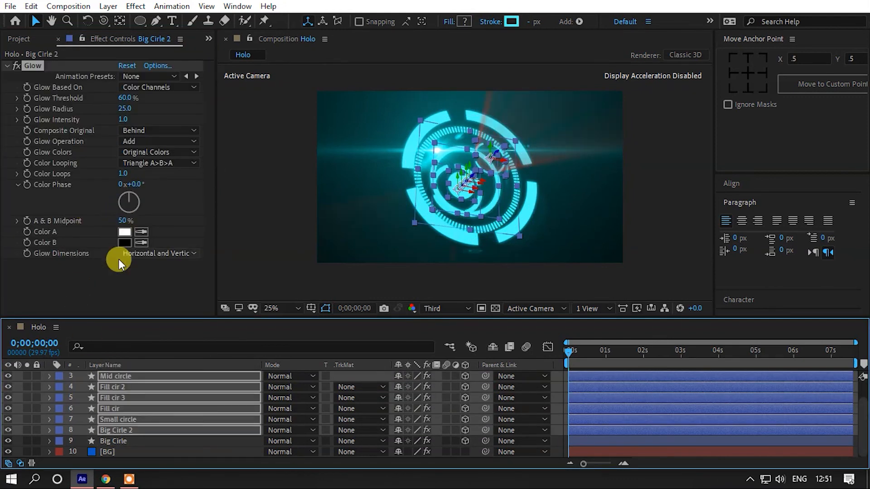
pyautogui.click(657, 219)
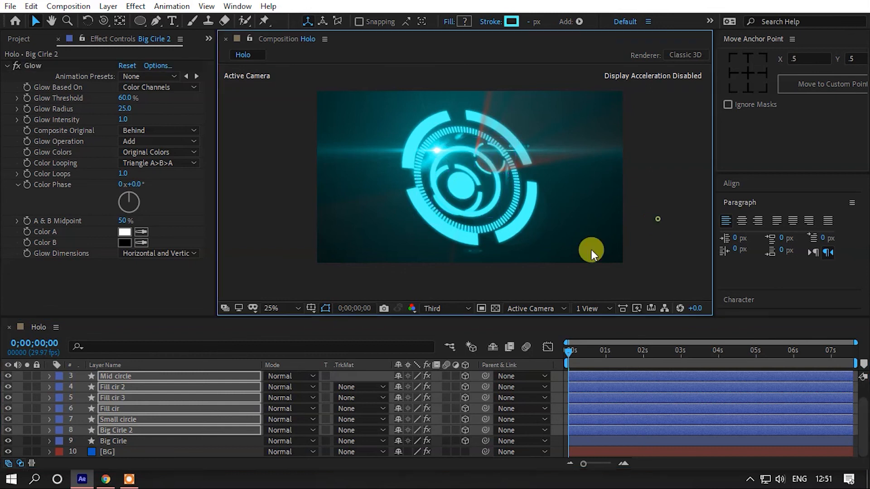
# Try removing the Glow effect from the Fill cir 2 layer and undo the removal
pyautogui.click(122, 387)
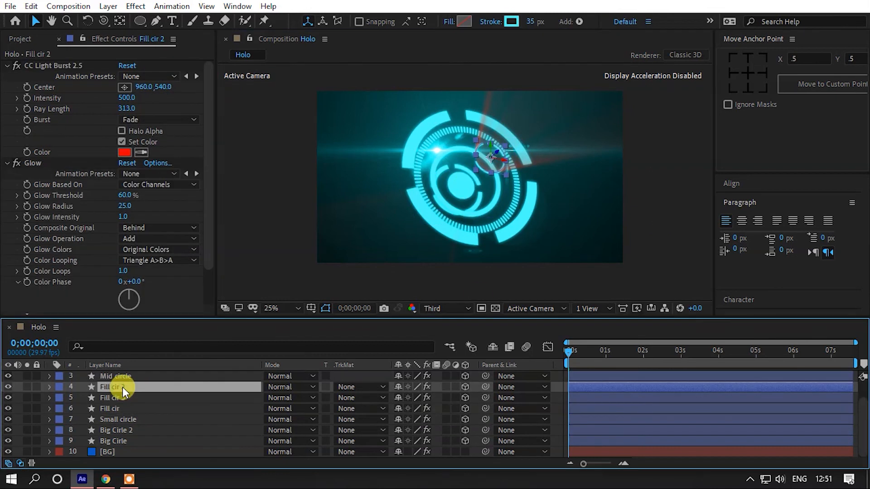
pyautogui.click(29, 163)
pyautogui.press('Delete')
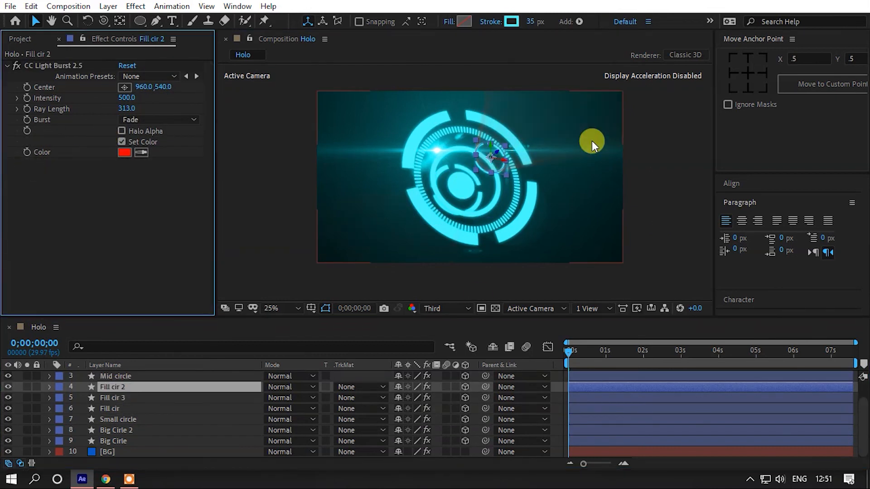
pyautogui.hotkey('ctrl', 'z')
pyautogui.click(641, 189)
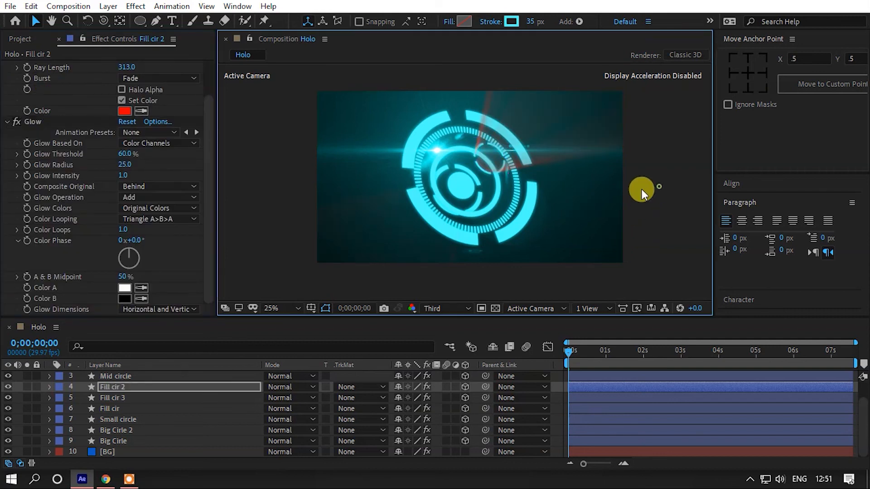
# Change the CC Light Burst 2.5 color on the Fill cir 2 layer to a bright light blue
pyautogui.click(117, 389)
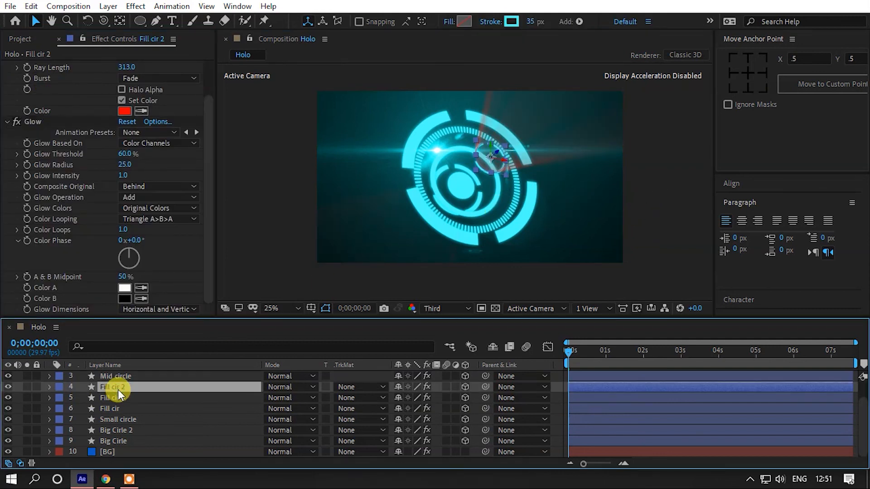
pyautogui.click(124, 111)
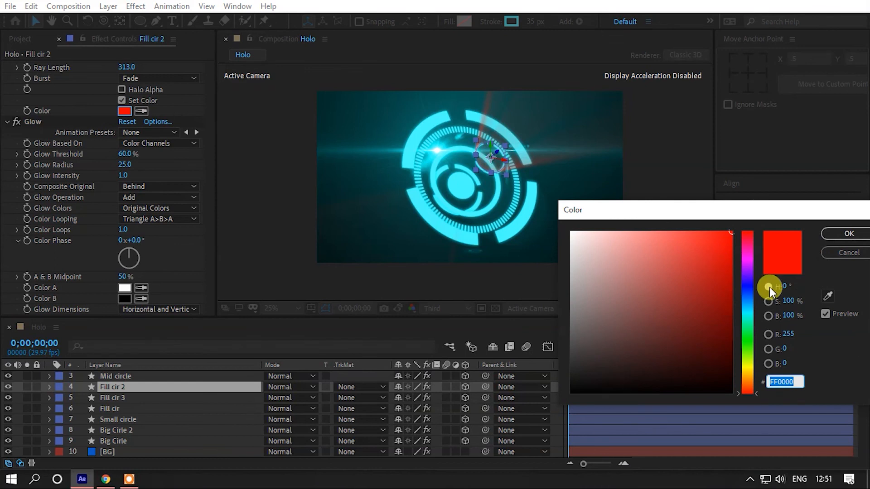
pyautogui.click(745, 311)
pyautogui.click(840, 235)
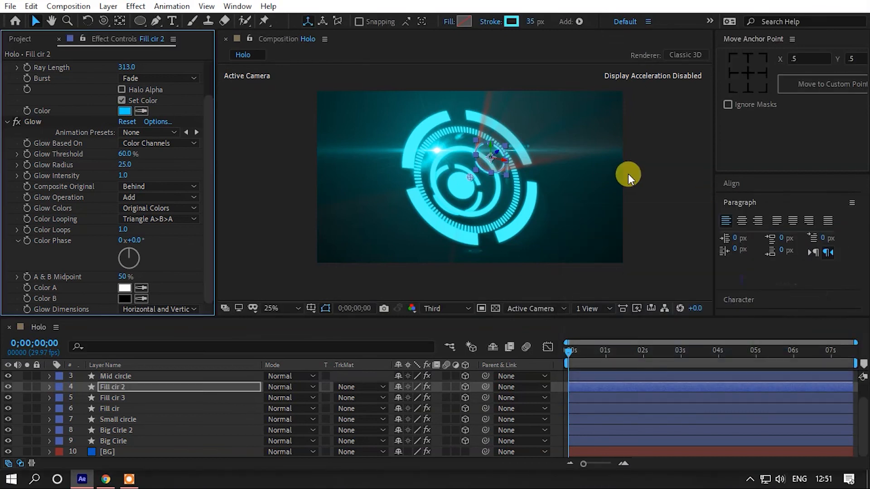
pyautogui.click(654, 182)
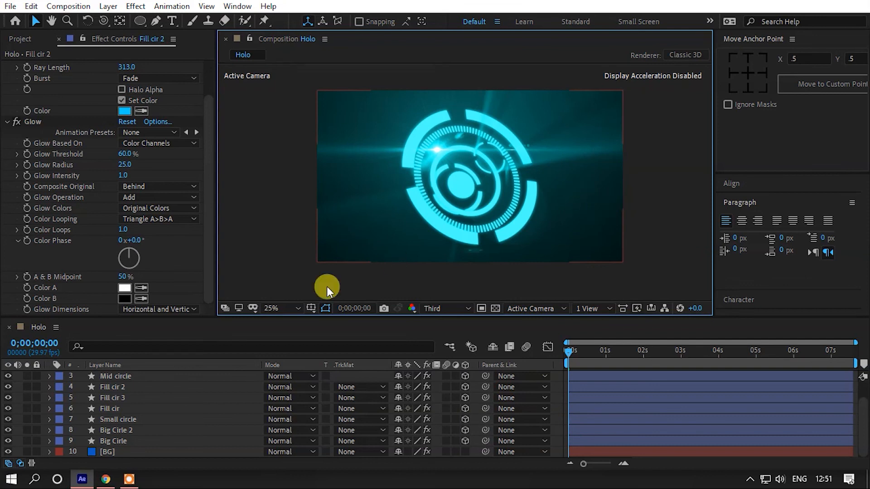
# Set the Holo composition's preview resolution to Full
pyautogui.scroll(2, 118, 390)
pyautogui.scroll(-2, 132, 401)
pyautogui.scroll(4, 498, 193)
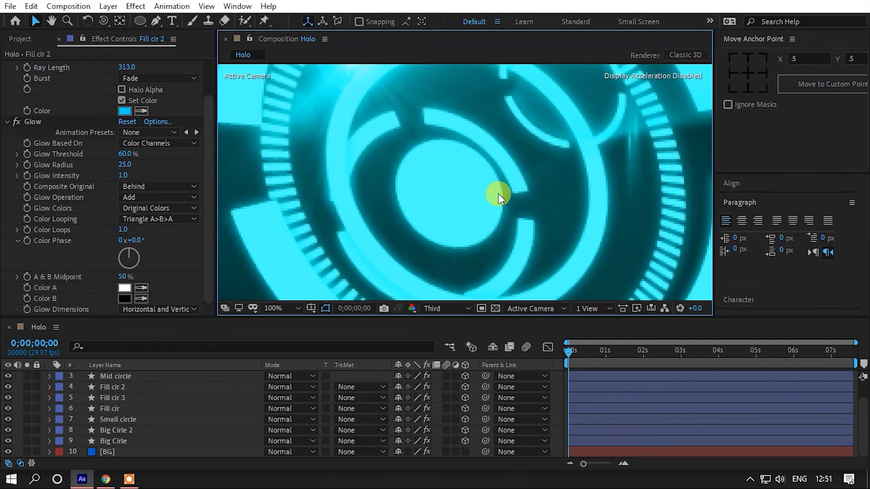
pyautogui.scroll(-2, 410, 192)
pyautogui.click(437, 309)
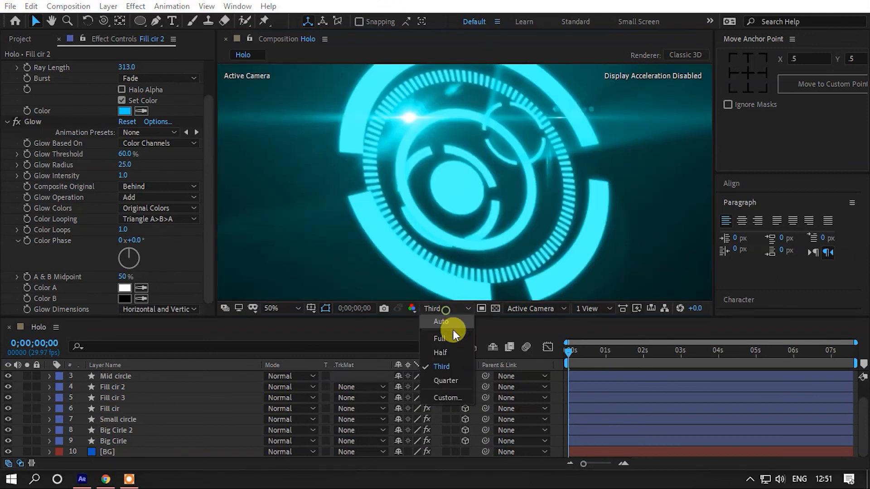
pyautogui.click(442, 340)
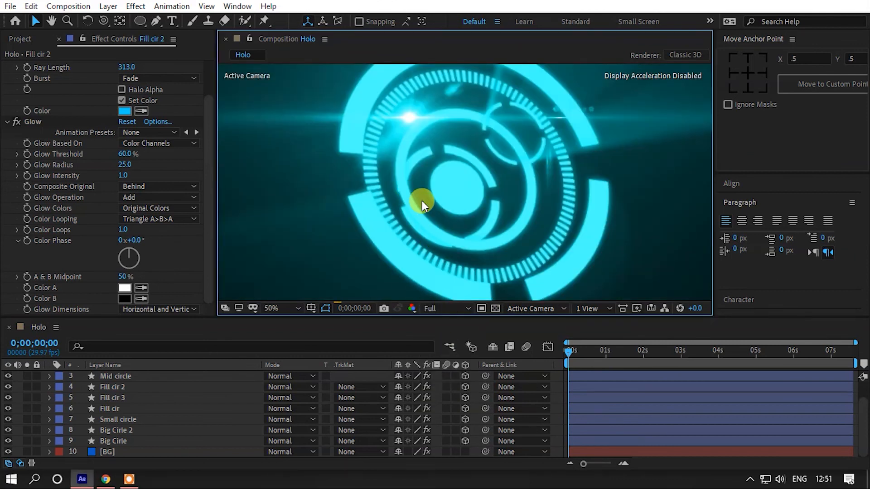
pyautogui.scroll(-1, 422, 200)
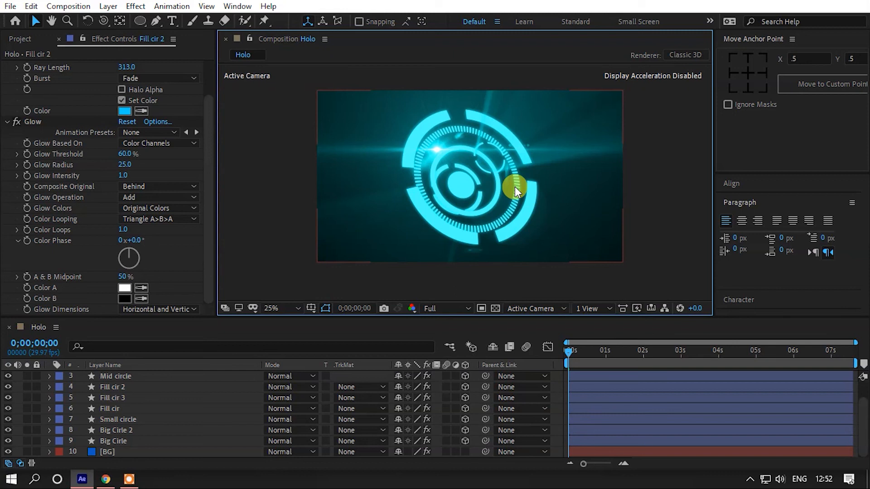
pyautogui.scroll(2, 488, 147)
pyautogui.scroll(-2, 482, 156)
pyautogui.click(129, 479)
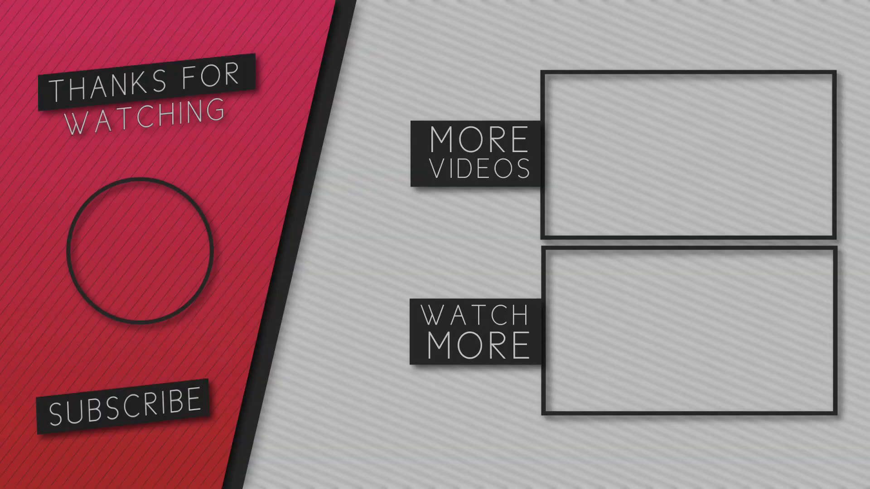